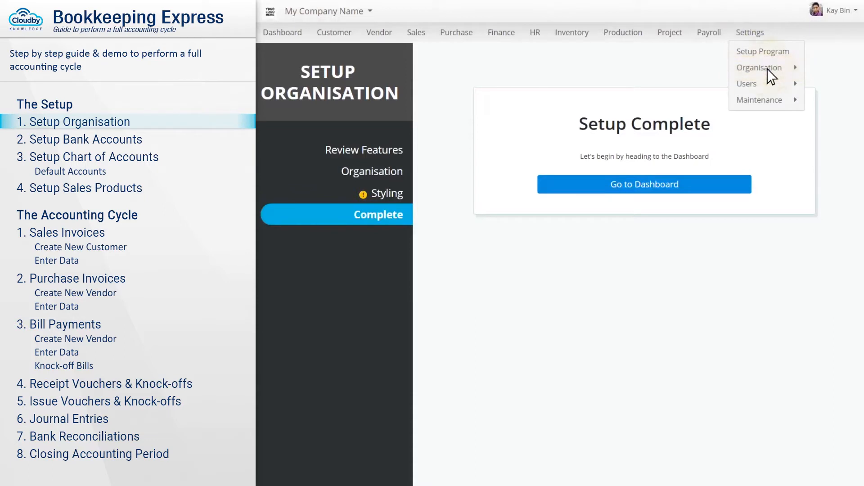
# - Enter registration name Blue Gem Furniture Sdn Bhd, number 20468-X and the three-line registration address
pyautogui.moveTo(766, 69)
pyautogui.click(838, 70)
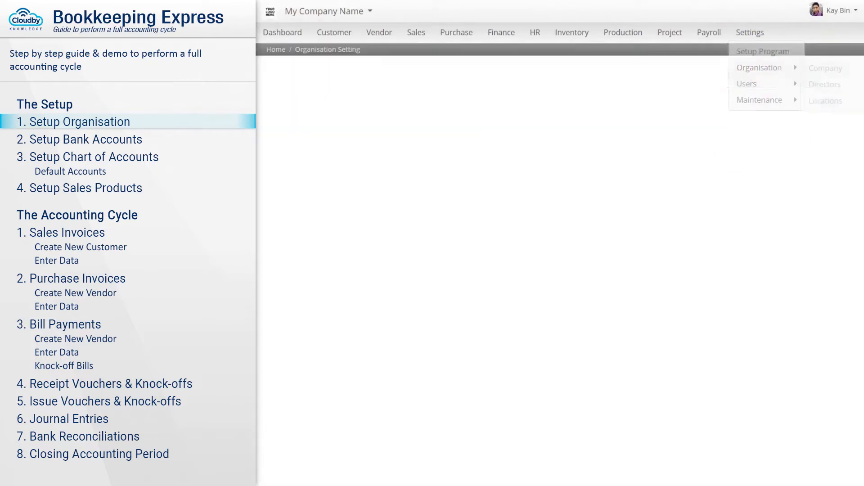
pyautogui.tripleClick(330, 180)
pyautogui.write('Blue Gem Furniture Sdn Bhd')
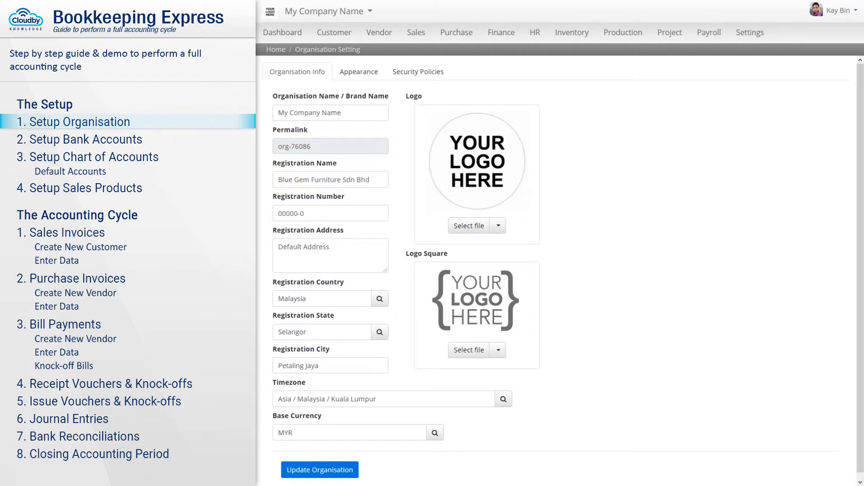
pyautogui.press('Tab')
pyautogui.write('20468-X')
pyautogui.press('Tab')
pyautogui.press('Return')
pyautogui.press('Return')
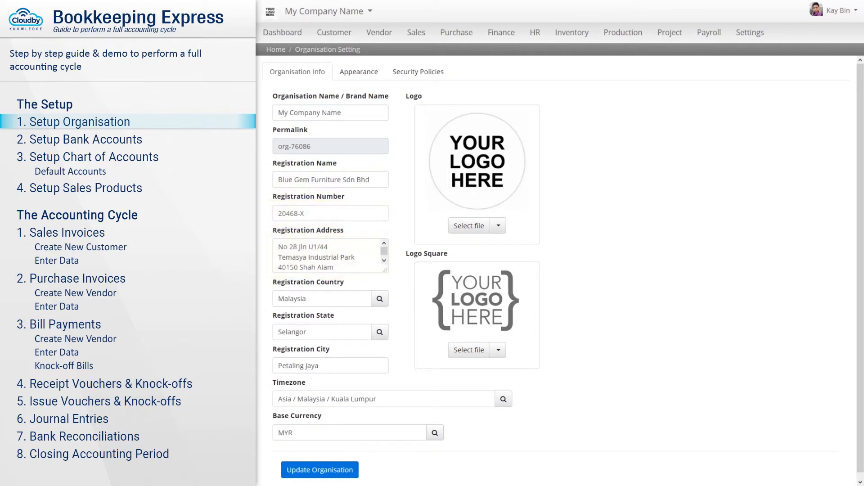
# - Set country Malaysia, state Selangor, city Shah Alam and base currency MYR, then save the organisation info
pyautogui.press('Tab')
pyautogui.write('Mala')
pyautogui.press('Return')
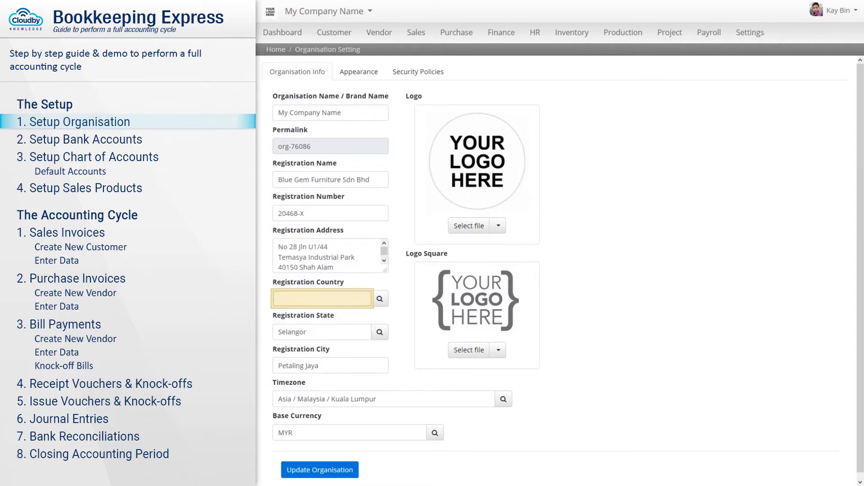
pyautogui.press('Tab')
pyautogui.write('Selangor')
pyautogui.press('Tab')
pyautogui.write('Shah Alam')
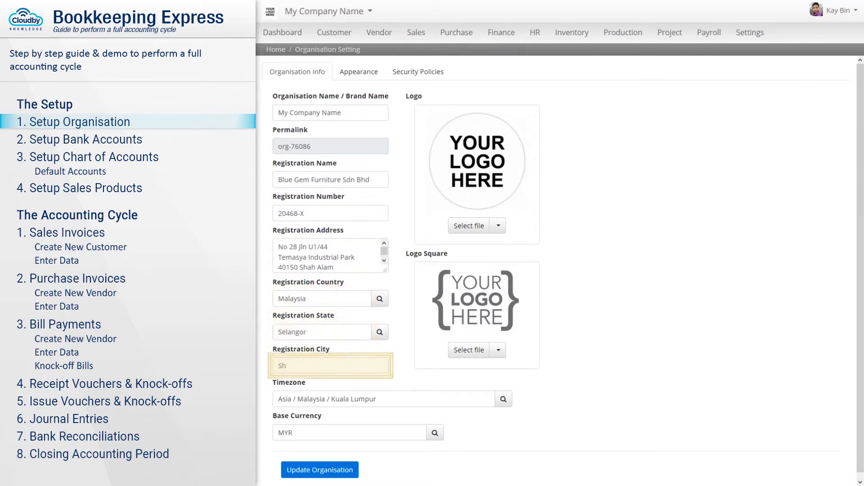
pyautogui.press('Tab')
pyautogui.write('MYR')
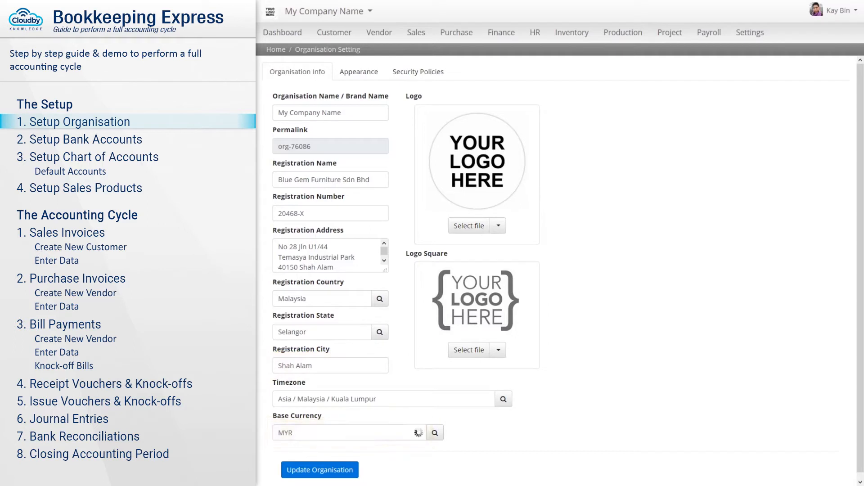
pyautogui.click(350, 452)
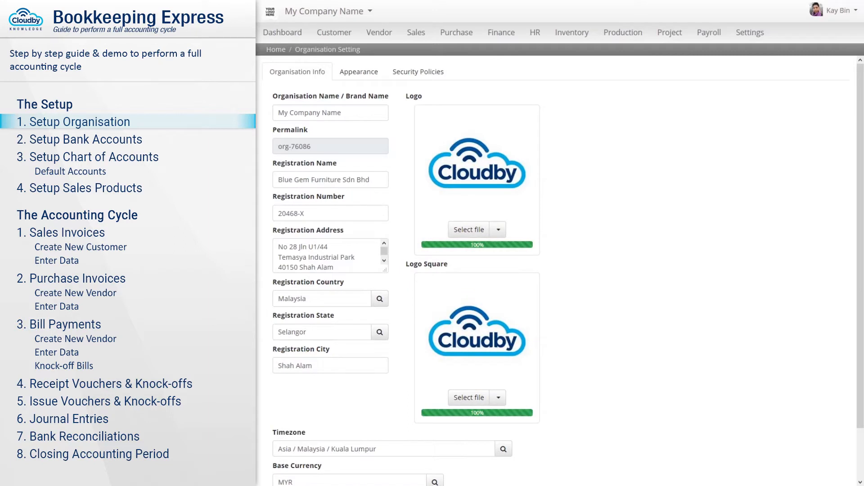
pyautogui.scroll(-2, 558, 270)
pyautogui.click(320, 463)
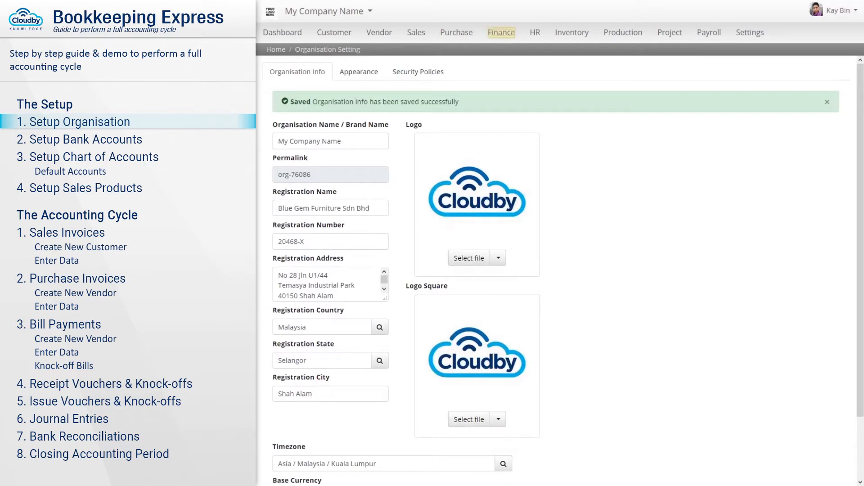
# - In the cash and bank accounts list, start a Maybank current account coded MBB, described as created on KL Branch
pyautogui.click(502, 32)
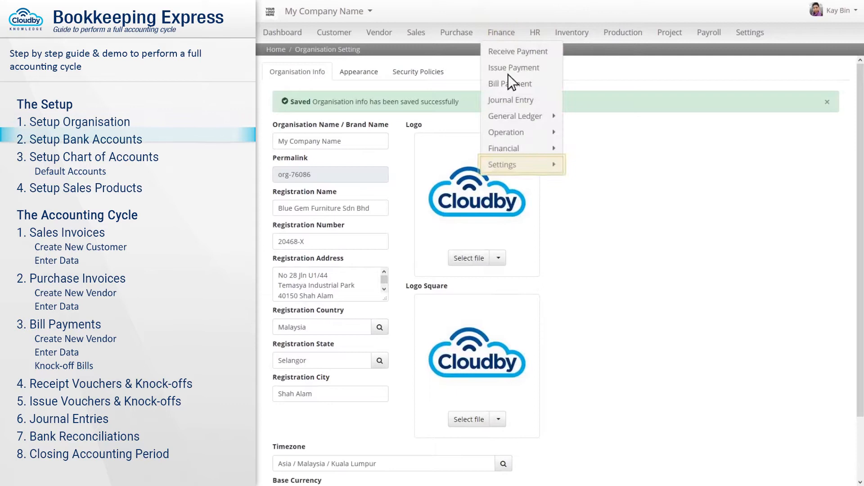
pyautogui.click(522, 166)
pyautogui.click(607, 182)
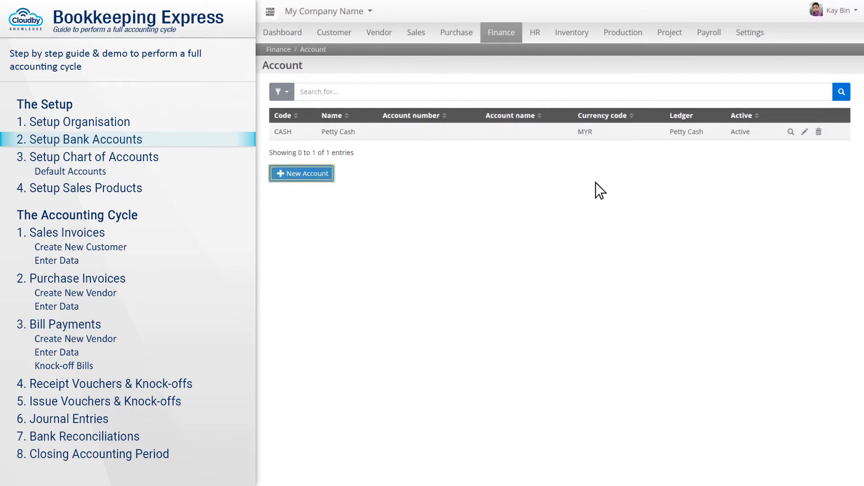
pyautogui.click(304, 175)
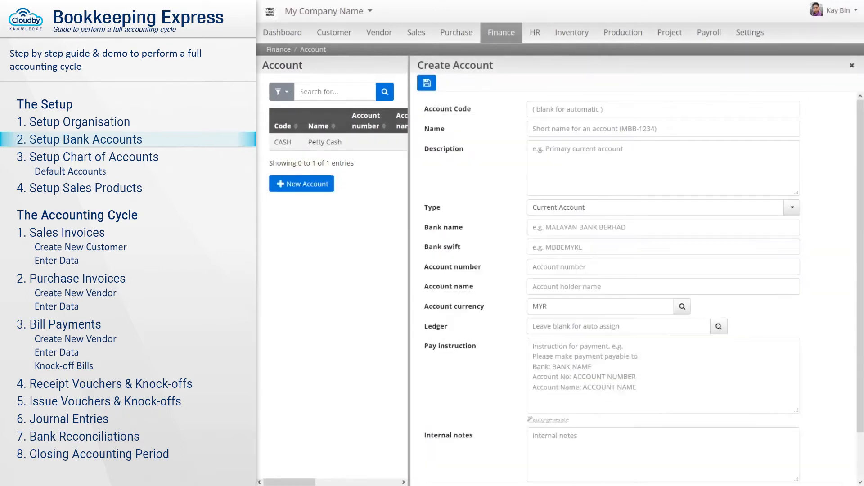
pyautogui.write('MBB')
pyautogui.press('Tab')
pyautogui.write('Maybank')
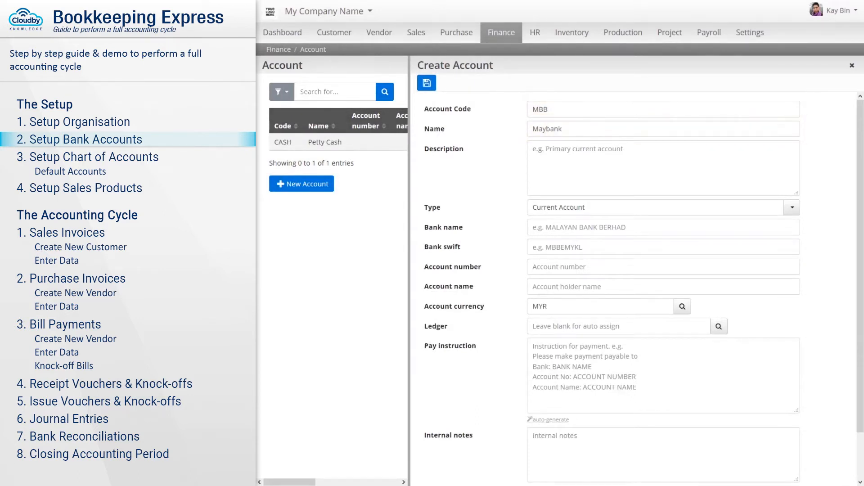
pyautogui.press('Tab')
pyautogui.write('Maybank account created on KL Branch')
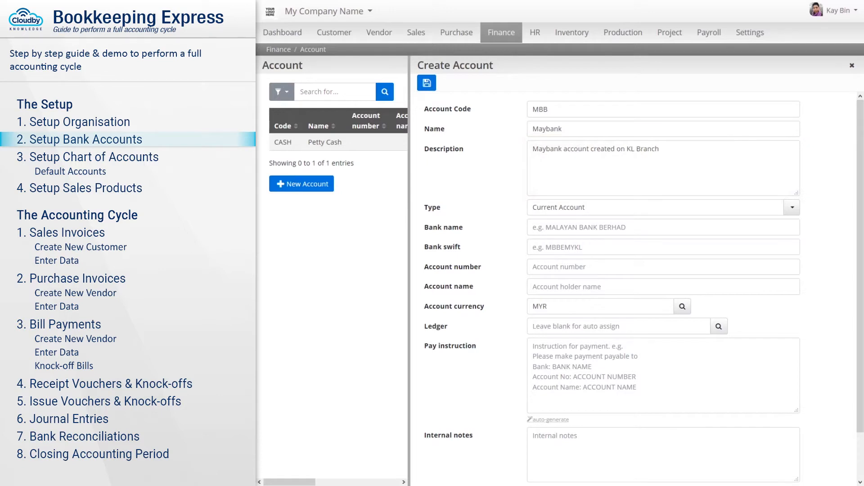
pyautogui.press('Tab')
pyautogui.write('curr')
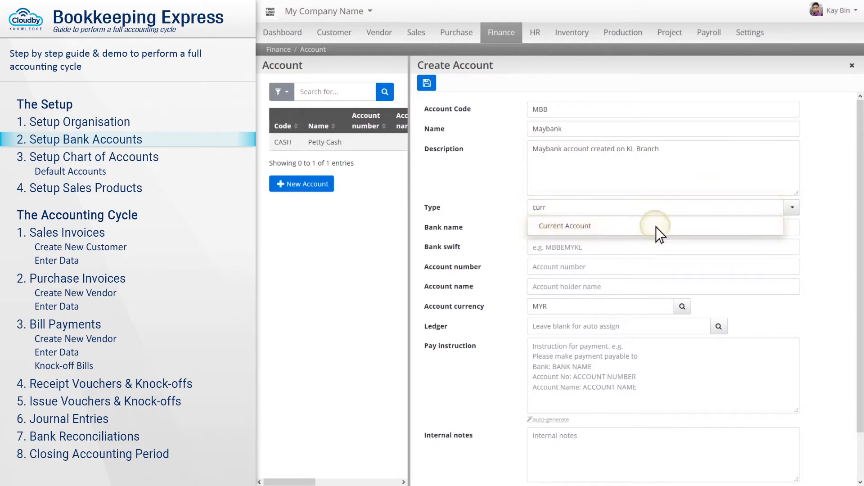
pyautogui.click(655, 227)
# - Enter bank name MALAYAN BANKING BERHAD, swift MBBEMYKL, account number, holder and pay instructions, then save Maybank
pyautogui.press('Tab')
pyautogui.write('MALAYAN BANKING BERHAD')
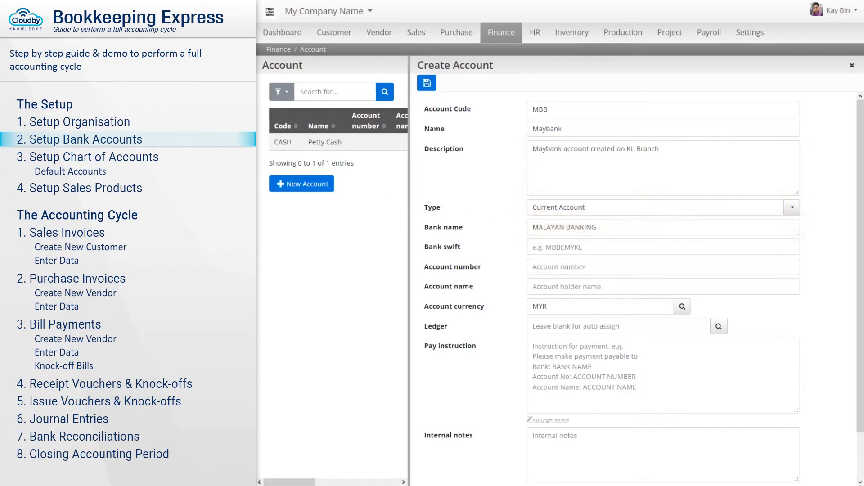
pyautogui.press('Tab')
pyautogui.write('MBBEMYKL')
pyautogui.press('Tab')
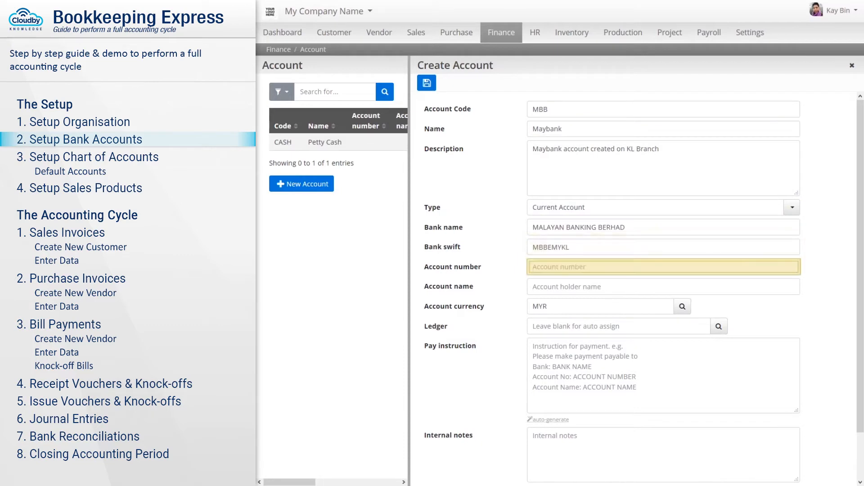
pyautogui.press('Tab')
pyautogui.write('Blue Gem Sdn B')
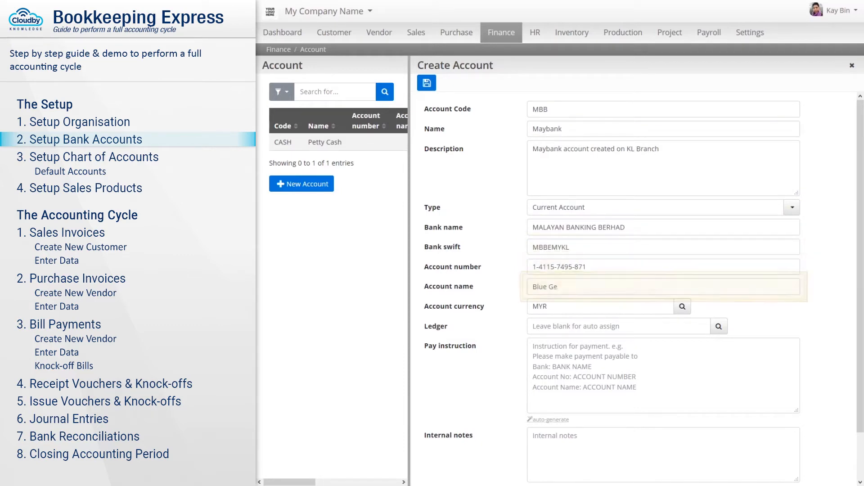
pyautogui.press('Tab')
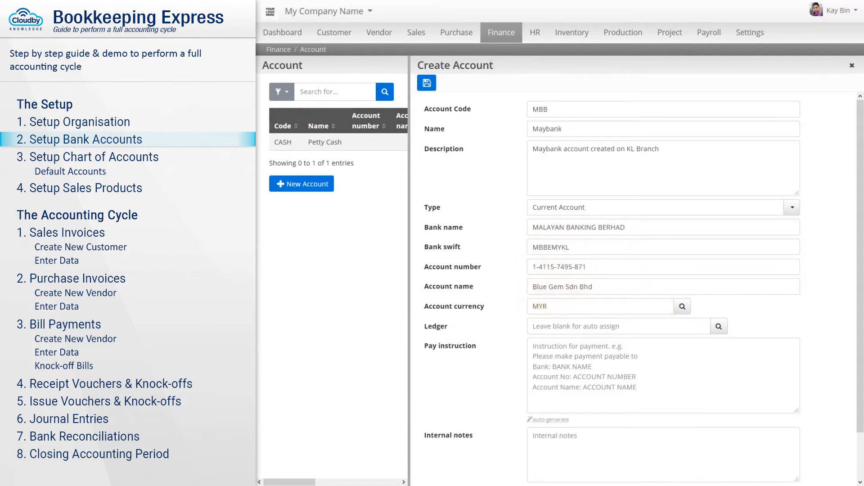
pyautogui.press('Tab')
pyautogui.write('Please makes payment to me by cheque or electronic fund transfers .........')
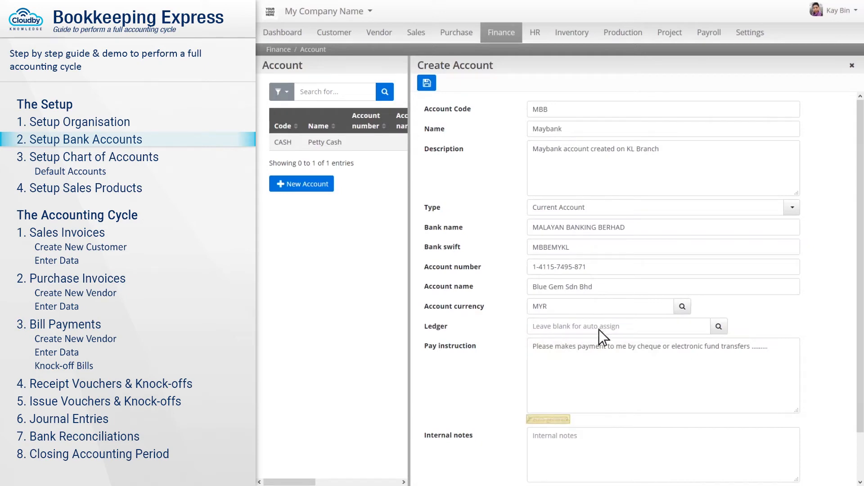
pyautogui.click(548, 420)
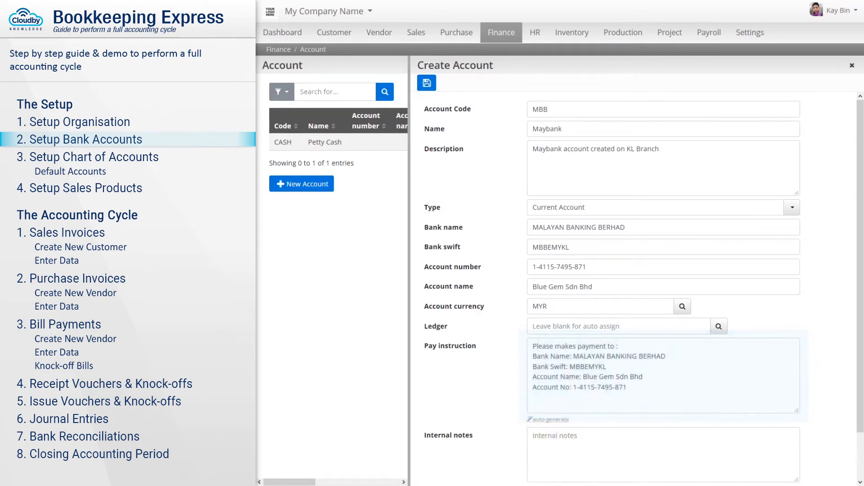
pyautogui.scroll(-2, 630, 270)
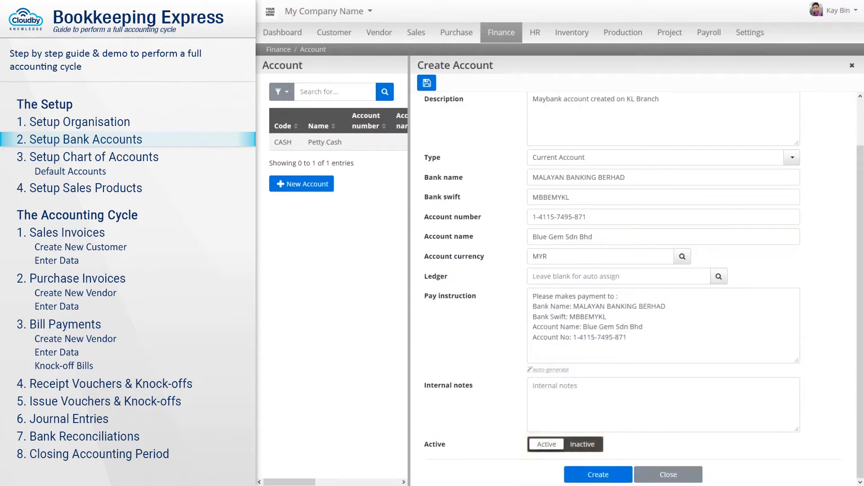
pyautogui.scroll(2, 490, 261)
pyautogui.click(427, 83)
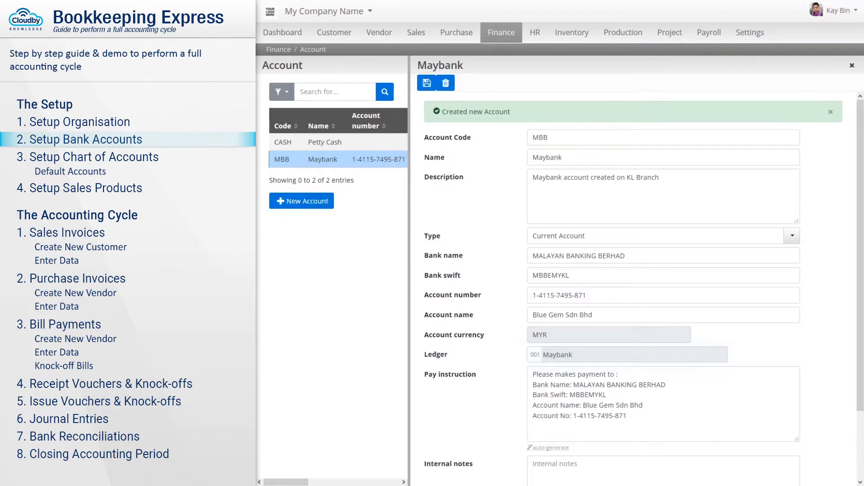
# - Start a Cimb current account coded CIMB, described as created on Cyberjaya
pyautogui.click(302, 204)
pyautogui.write('CIMB')
pyautogui.press('Tab')
pyautogui.write('Cimb')
pyautogui.press('Tab')
pyautogui.write('CIMB account created on Cybe')
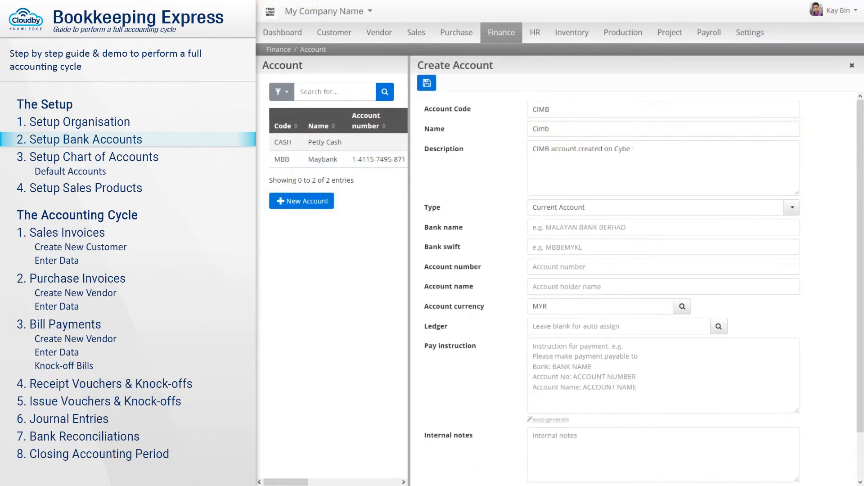
pyautogui.write('rjaya')
pyautogui.press('Tab')
pyautogui.write('curr')
pyautogui.click(656, 227)
# - Fill in Cimb's bank name, swift CIBBMYKL001, account number, holder and MYR currency, generate pay instructions and save
pyautogui.press('Tab')
pyautogui.write('COMMERCE INTERNATIONAL MERCHANGE BANKERS BERHAD')
pyautogui.press('Tab')
pyautogui.write('CIBBMYK')
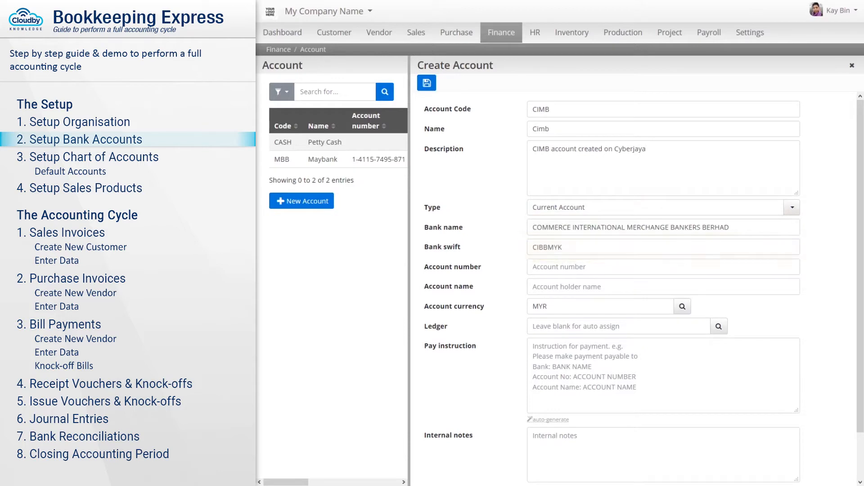
pyautogui.write('L001')
pyautogui.press('Tab')
pyautogui.press('Tab')
pyautogui.write('Blue Gem Sdn Bhd')
pyautogui.press('Tab')
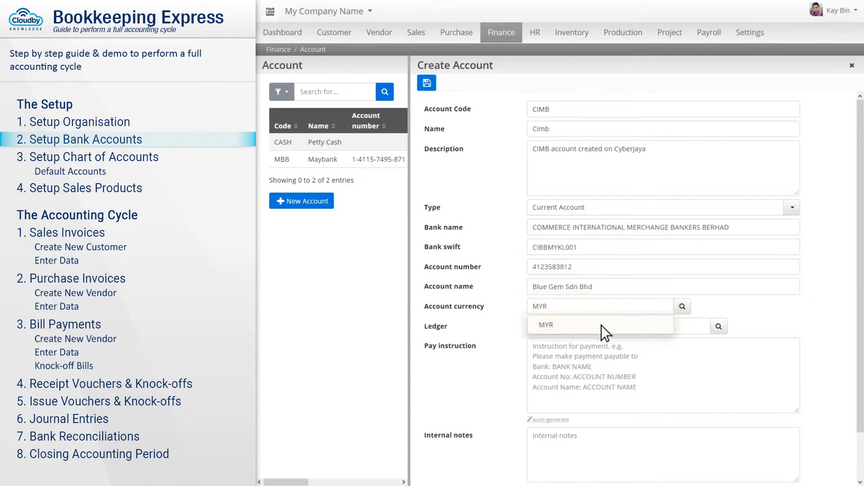
pyautogui.click(602, 326)
pyautogui.click(549, 419)
pyautogui.scroll(-2, 550, 405)
pyautogui.click(598, 474)
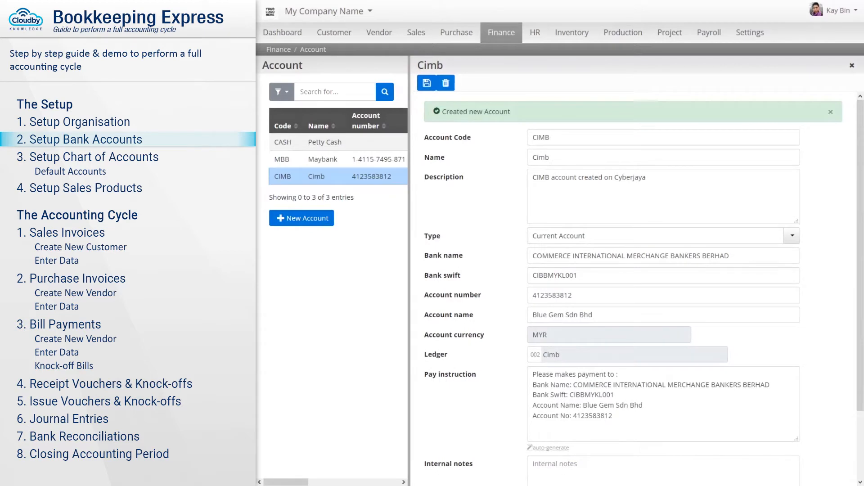
# - Open the chart of accounts and look through the default account tree
pyautogui.click(501, 34)
pyautogui.click(522, 165)
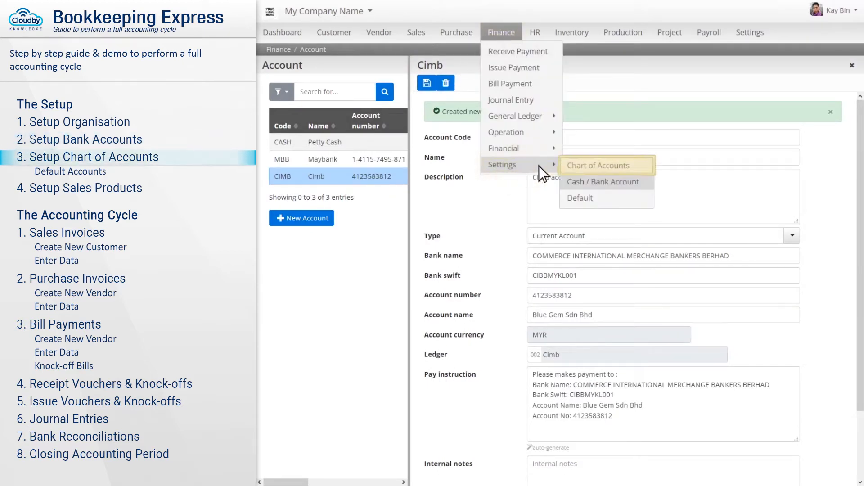
pyautogui.click(607, 167)
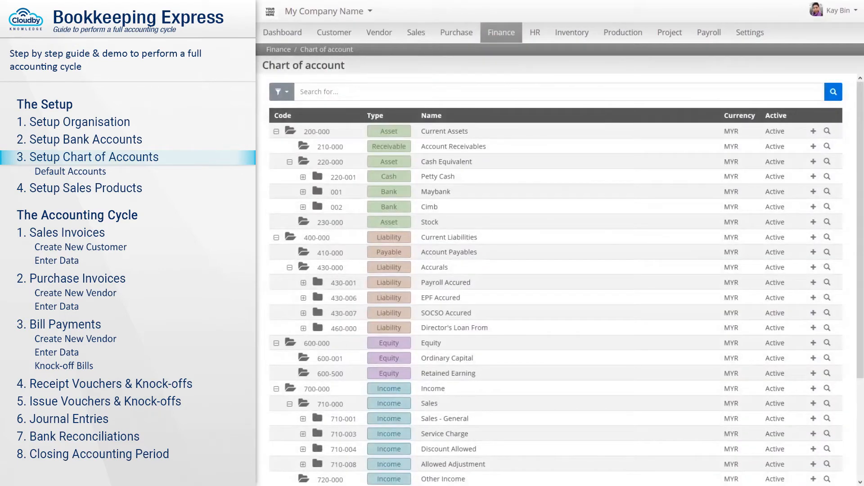
pyautogui.scroll(-2, 555, 279)
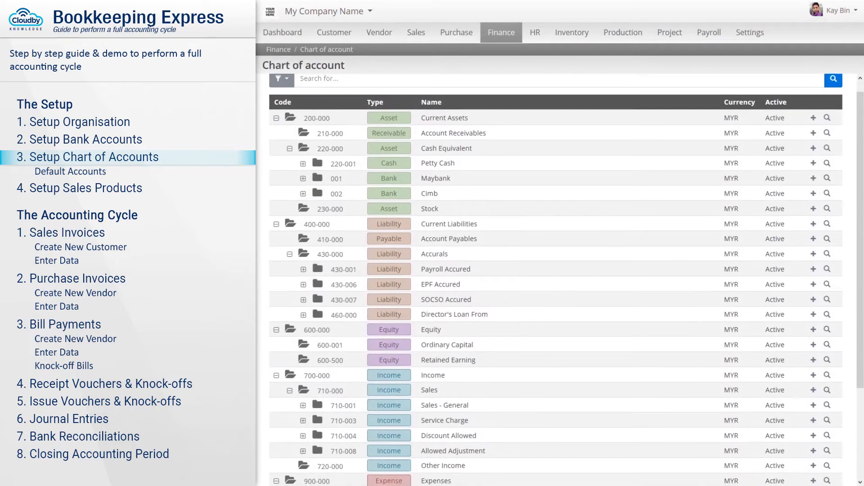
pyautogui.scroll(-2, 556, 279)
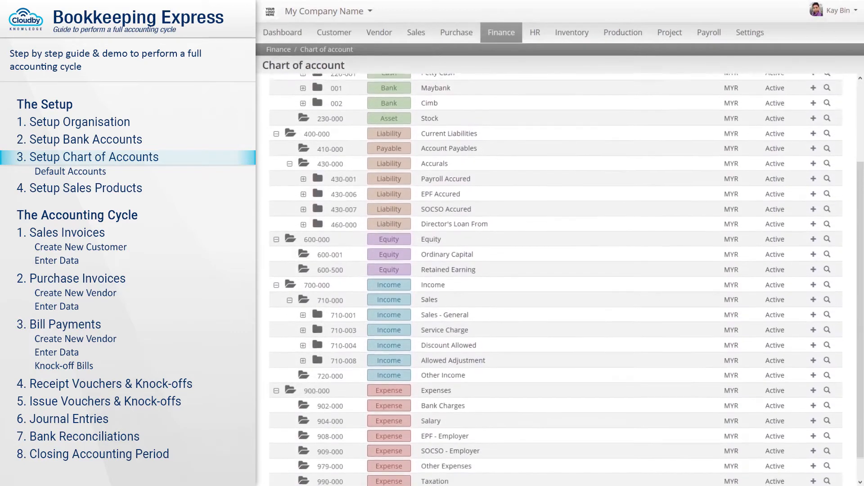
pyautogui.scroll(1, 555, 279)
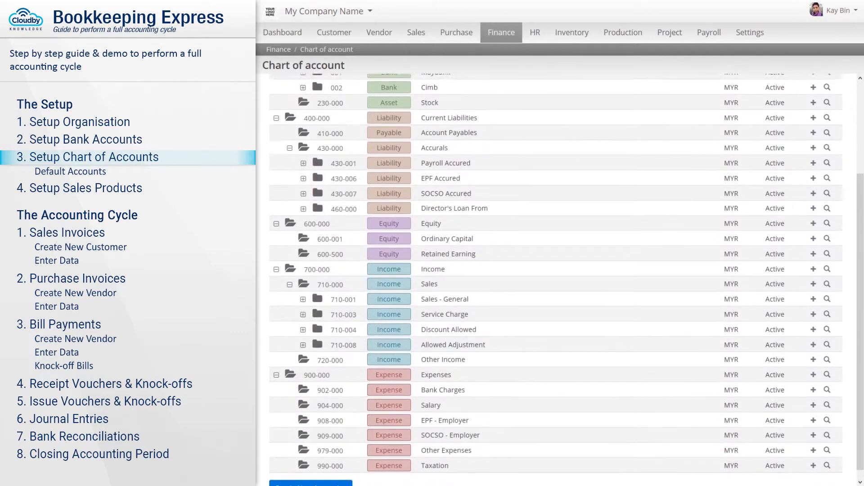
pyautogui.scroll(2, 555, 279)
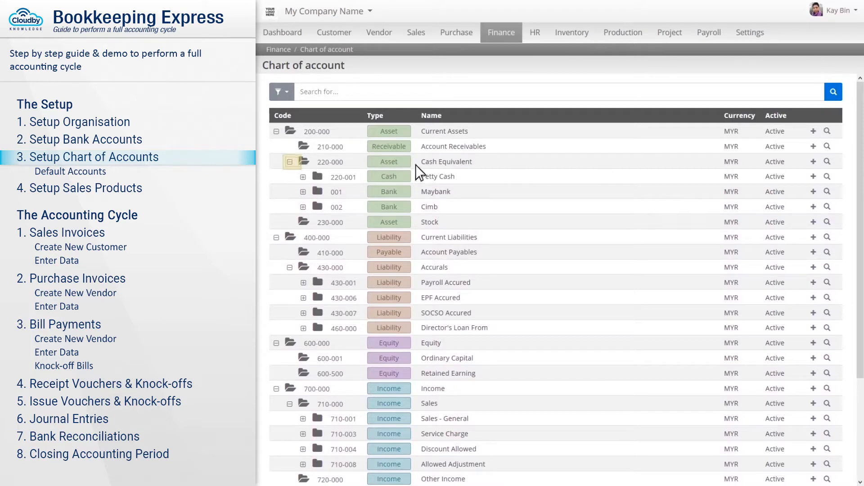
# - Collapse the Cash Equivalent, Current Assets, Current Liabilities, Equity, Income and Expenses groups
pyautogui.click(291, 163)
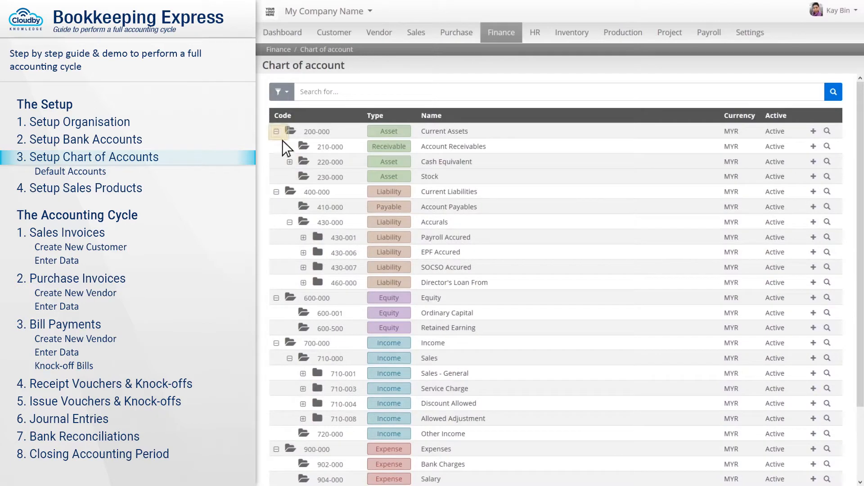
pyautogui.click(277, 132)
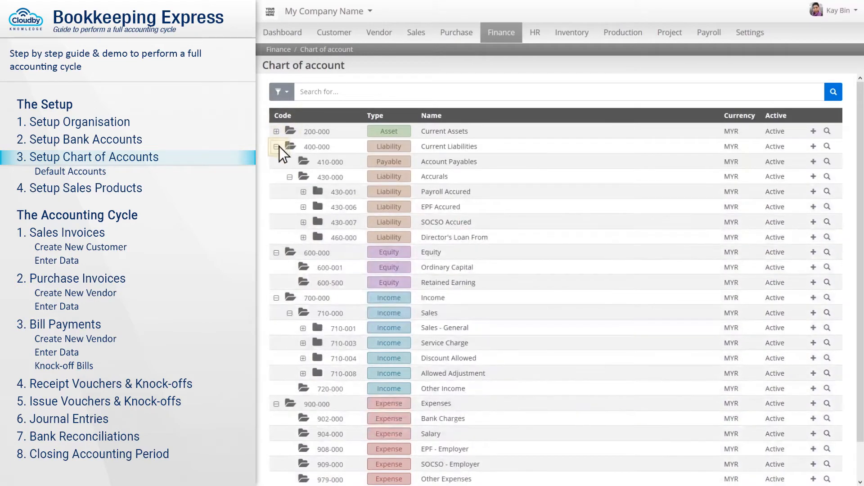
pyautogui.click(277, 146)
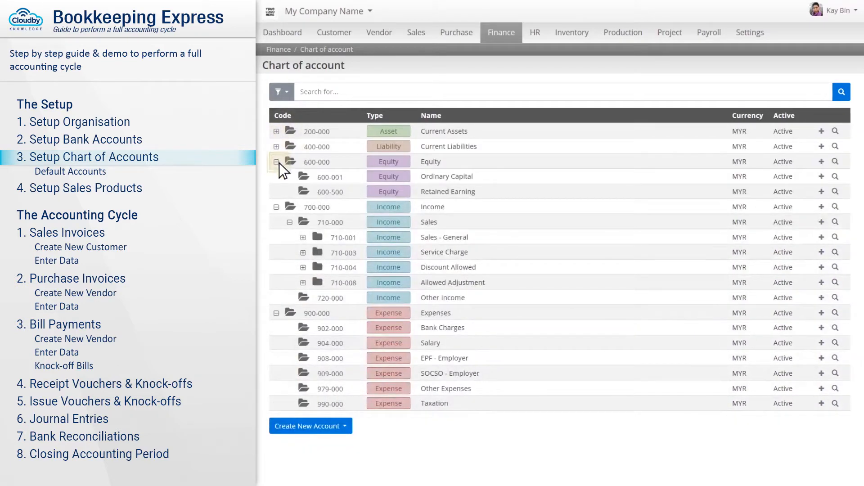
pyautogui.click(277, 162)
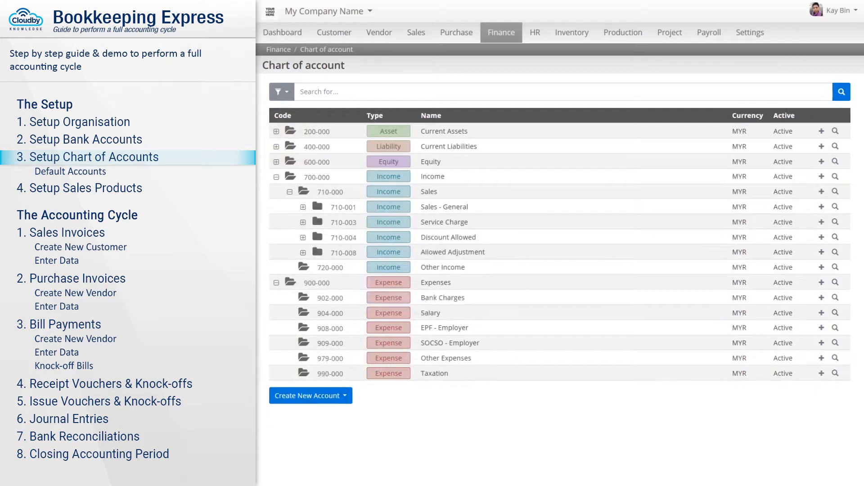
pyautogui.click(278, 178)
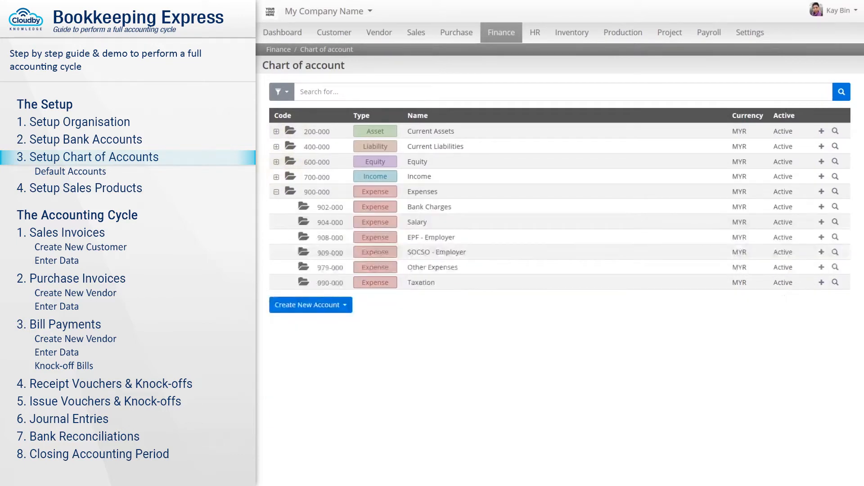
pyautogui.click(278, 192)
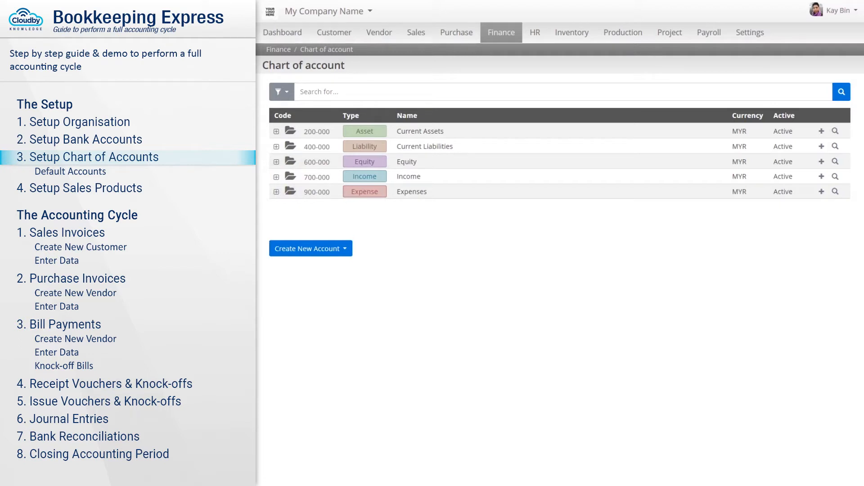
# - Expand Current Assets and Cash Equivalent and change the Maybank account code to 220-002
pyautogui.click(277, 132)
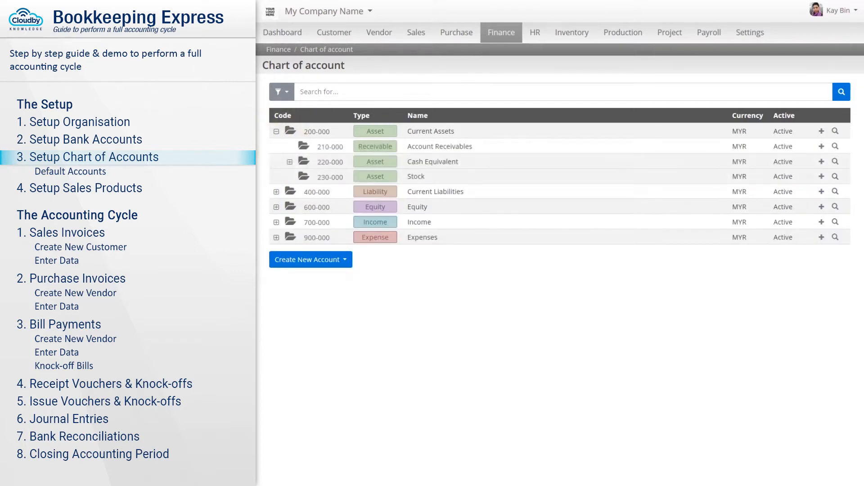
pyautogui.click(290, 162)
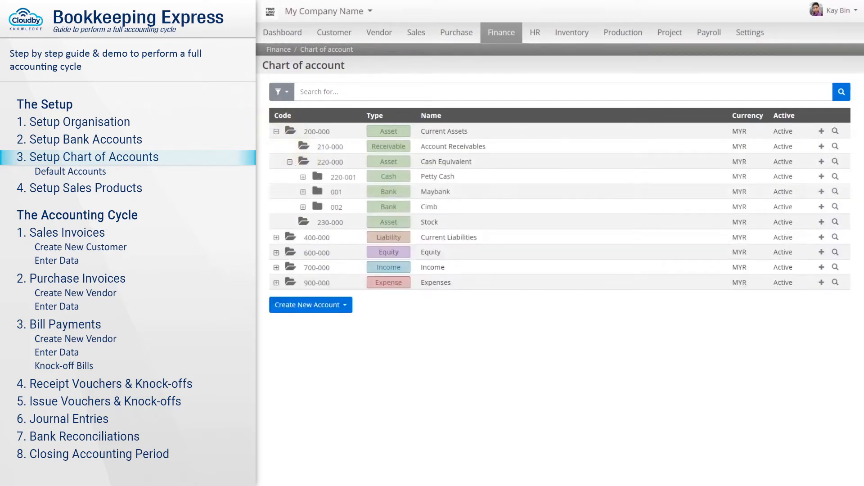
pyautogui.click(836, 192)
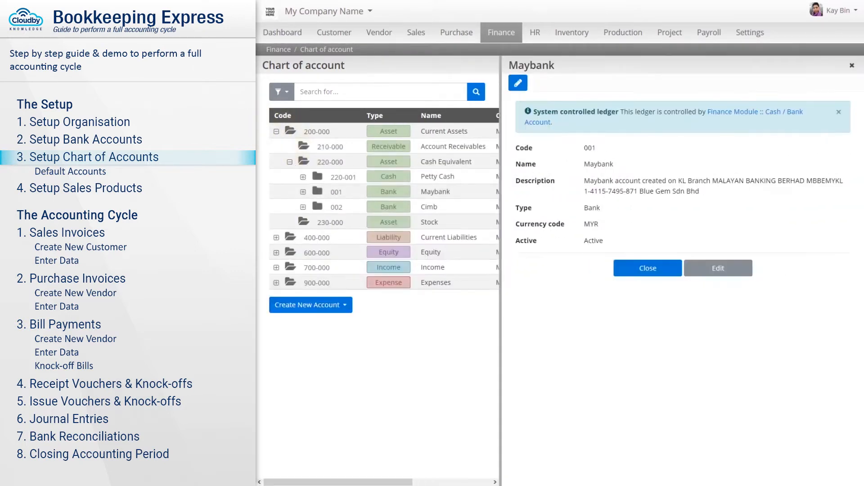
pyautogui.click(518, 83)
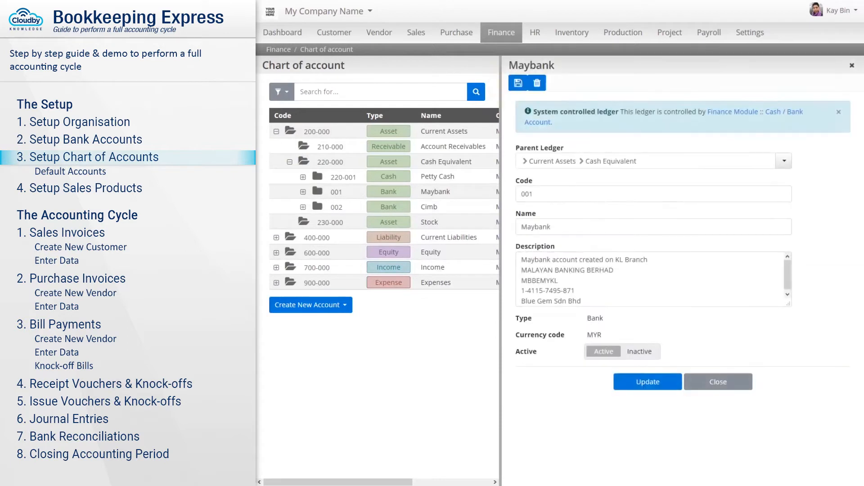
pyautogui.press('BackSpace')
pyautogui.press('BackSpace')
pyautogui.press('BackSpace')
pyautogui.write('220-0')
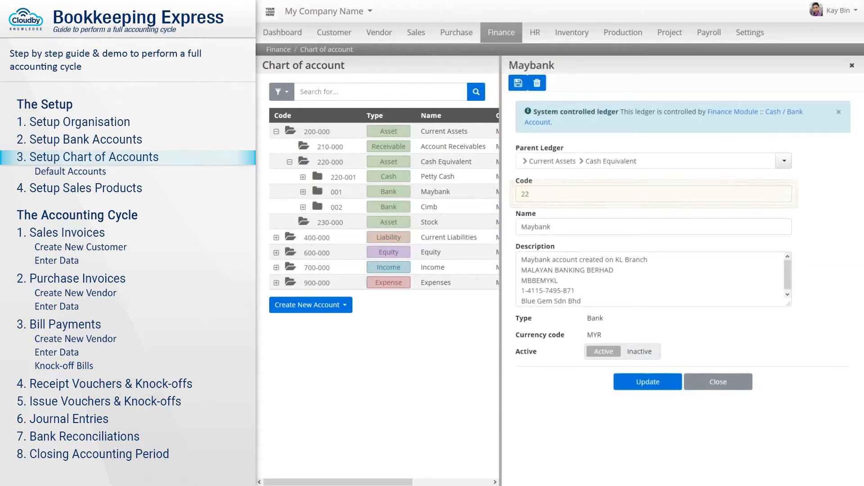
pyautogui.click(518, 83)
# - Change the Cimb account code to 220-003 and start a new account under Expenses
pyautogui.click(430, 207)
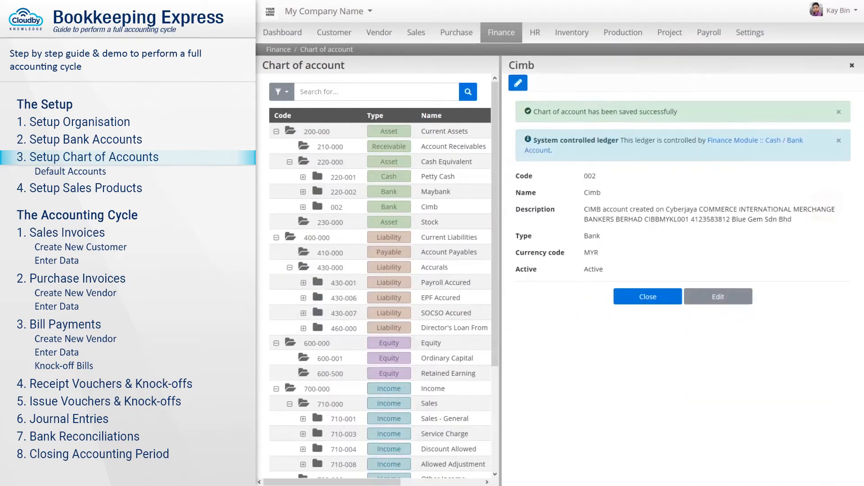
pyautogui.click(517, 83)
pyautogui.tripleClick(527, 194)
pyautogui.write('220-003')
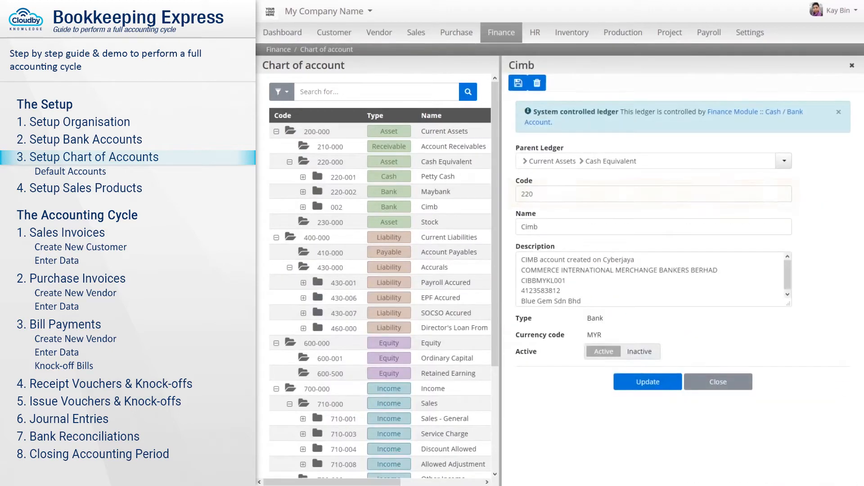
pyautogui.press('Return')
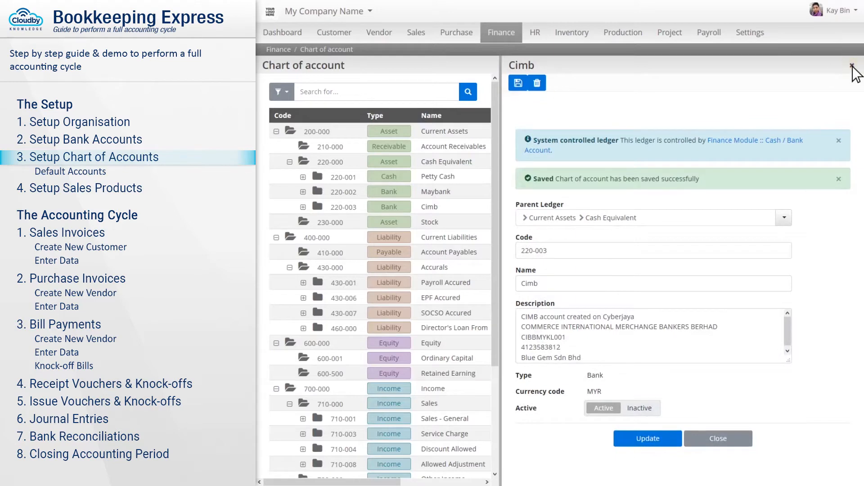
pyautogui.click(851, 65)
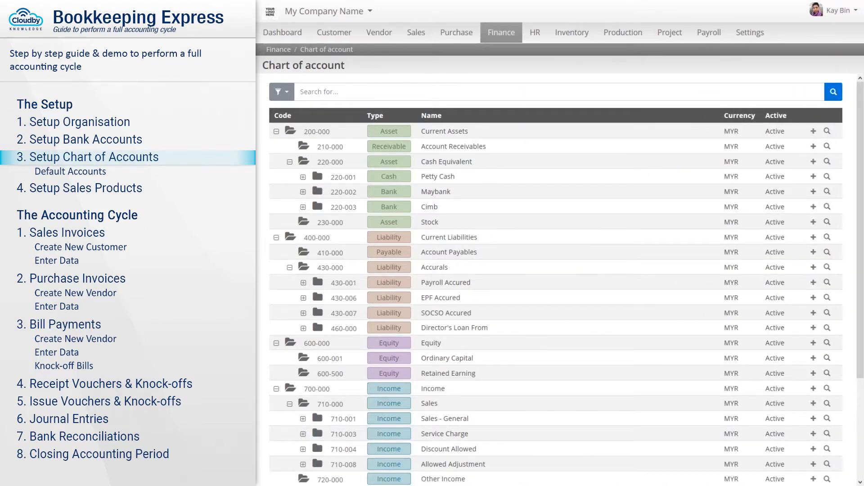
pyautogui.scroll(-3, 848, 110)
pyautogui.click(814, 441)
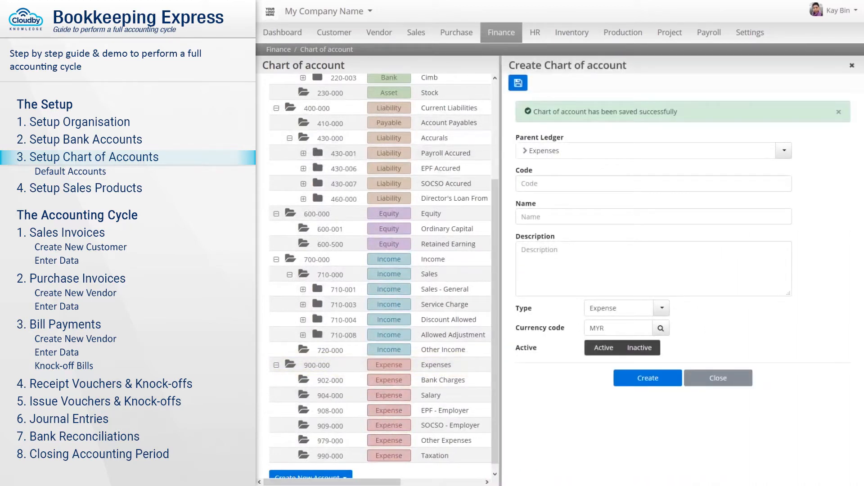
# - Enter code 901-000, name Printing & Stationeries and a printing-and-stationery expenditures description, keeping it Active
pyautogui.click(653, 184)
pyautogui.write('901-000')
pyautogui.click(653, 217)
pyautogui.write('Printing & Stationeries')
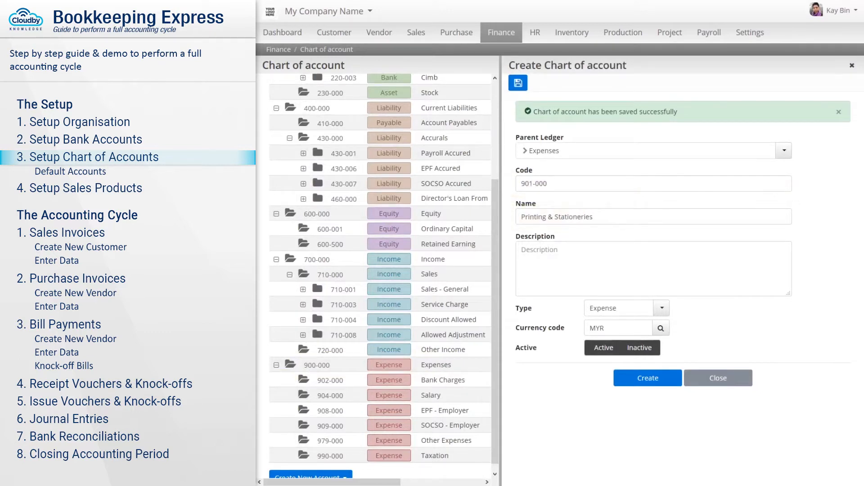
pyautogui.click(653, 269)
pyautogui.write('All expenditures related to printing and stationeries.')
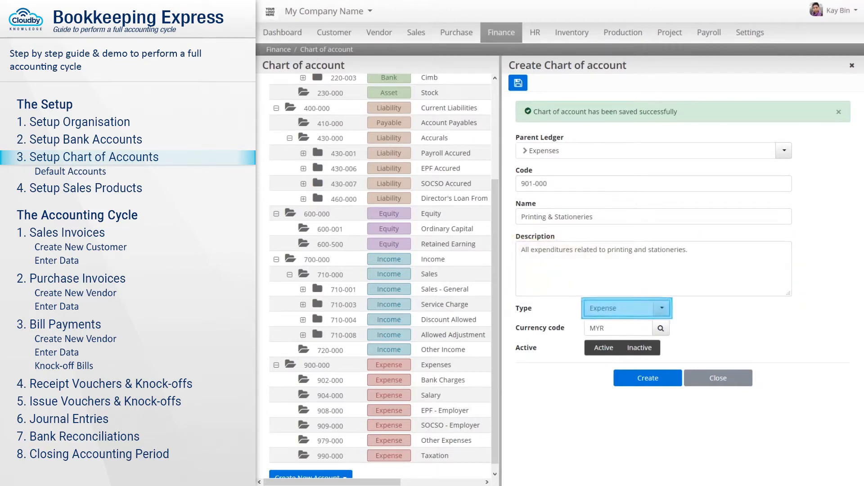
pyautogui.click(604, 347)
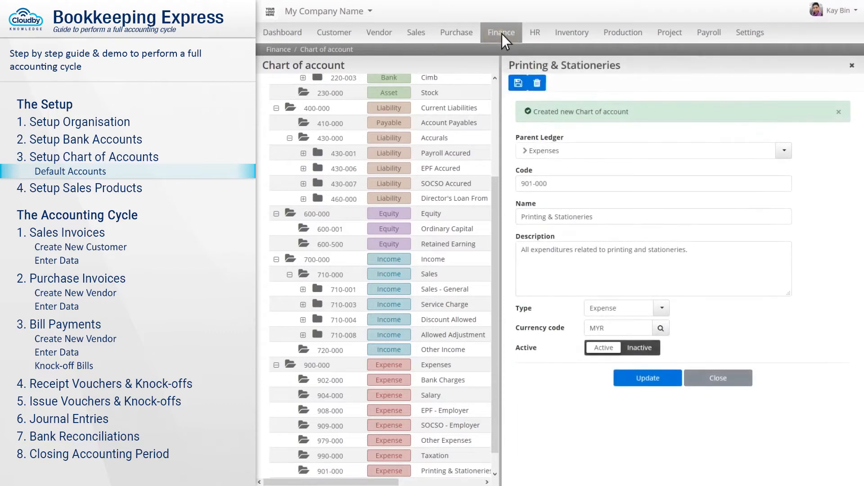
# - In Default Ledgers, assign Sales - General, Discount Allowed, Service Charge and Allowed Adjustment to the sales ledgers
pyautogui.click(502, 34)
pyautogui.moveTo(522, 166)
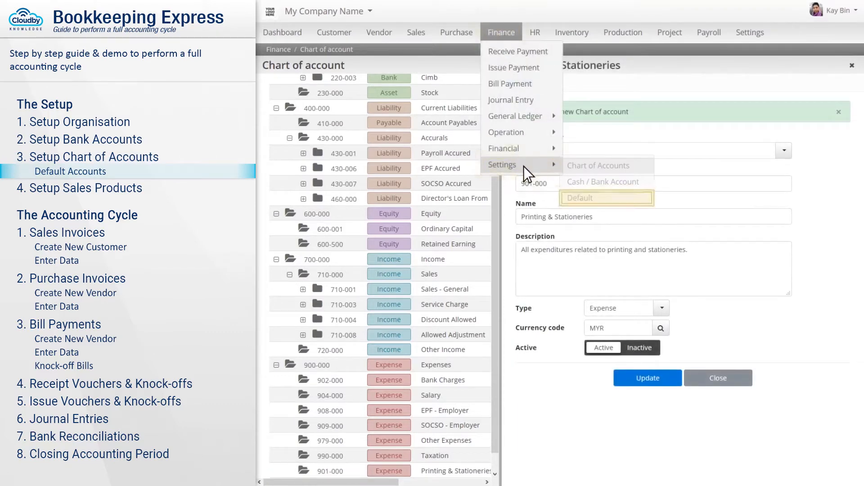
pyautogui.click(606, 199)
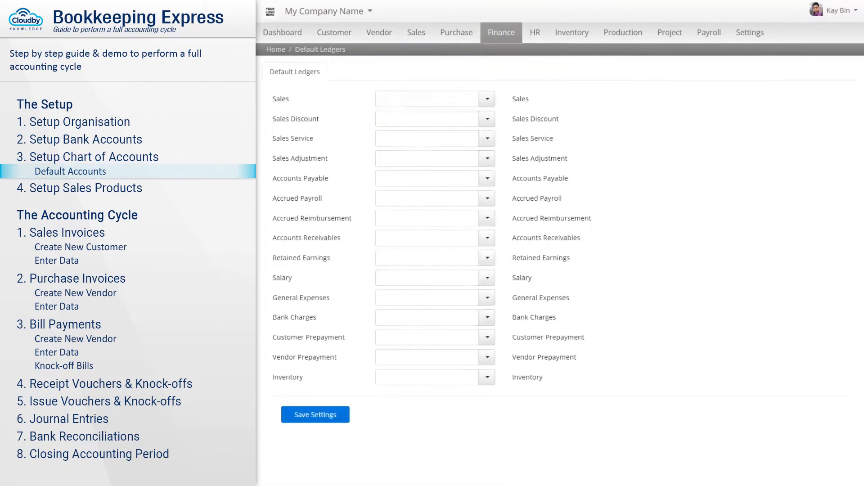
pyautogui.click(426, 99)
pyautogui.write('sal')
pyautogui.click(436, 131)
pyautogui.click(427, 119)
pyautogui.write('disco')
pyautogui.click(437, 139)
pyautogui.click(427, 138)
pyautogui.write('serv')
pyautogui.click(427, 158)
pyautogui.write('adju')
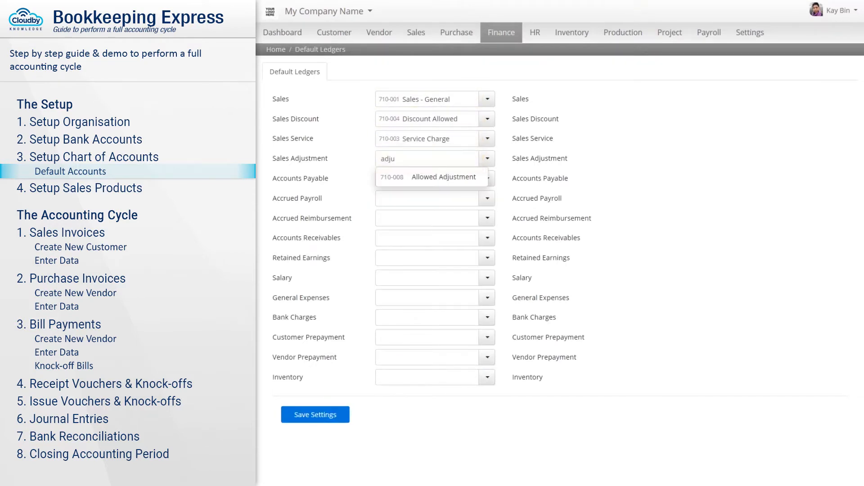
pyautogui.click(426, 179)
# - Assign Account Payables, Account Receivables, Retained Earning, Salary, Other Expenses and bank charges ledgers, then save
pyautogui.write('pa')
pyautogui.click(426, 238)
pyautogui.write('re')
pyautogui.click(427, 258)
pyautogui.write('re')
pyautogui.click(439, 369)
pyautogui.click(427, 277)
pyautogui.write('sa')
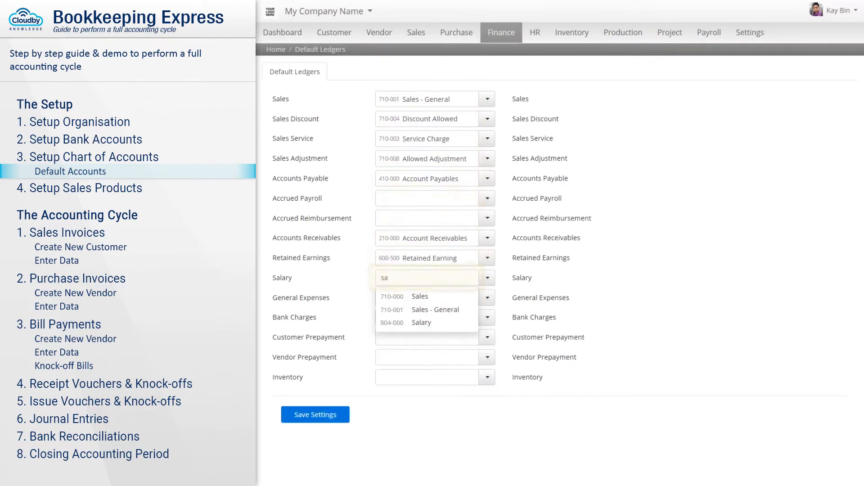
pyautogui.click(427, 298)
pyautogui.write('ex')
pyautogui.click(427, 318)
pyautogui.write('ba')
pyautogui.click(315, 414)
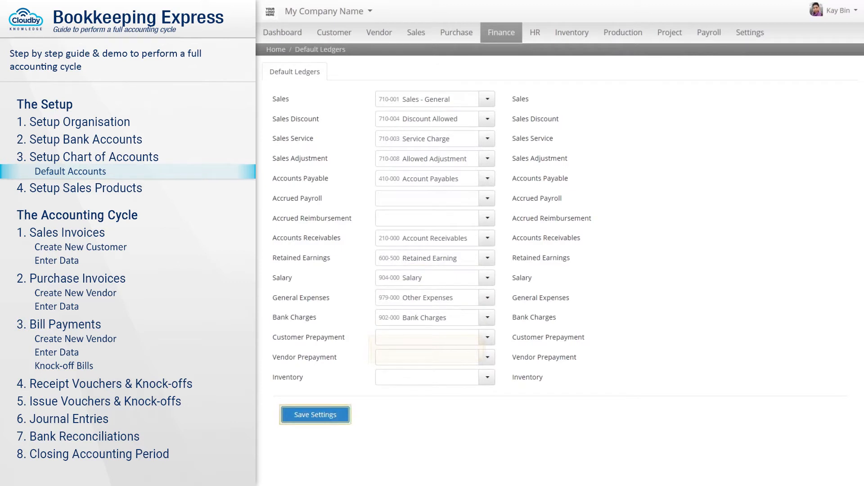
pyautogui.click(417, 33)
# - Open the product list under Sales settings and start a new product
pyautogui.moveTo(438, 133)
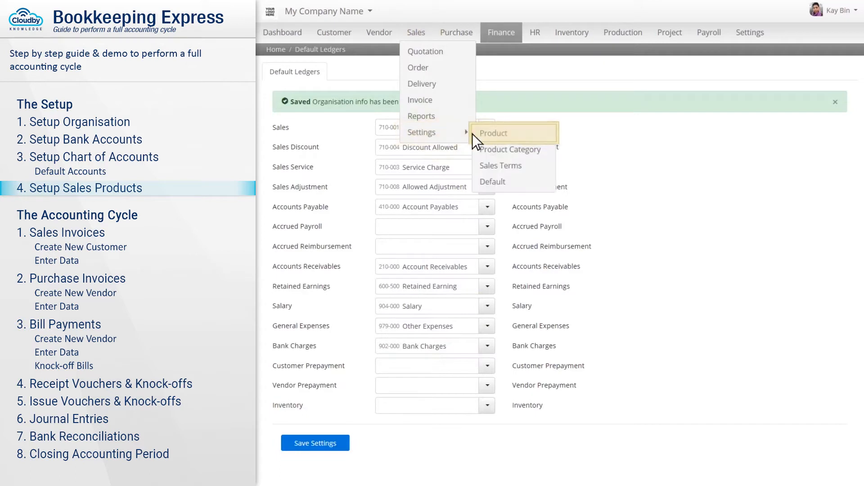
pyautogui.click(513, 134)
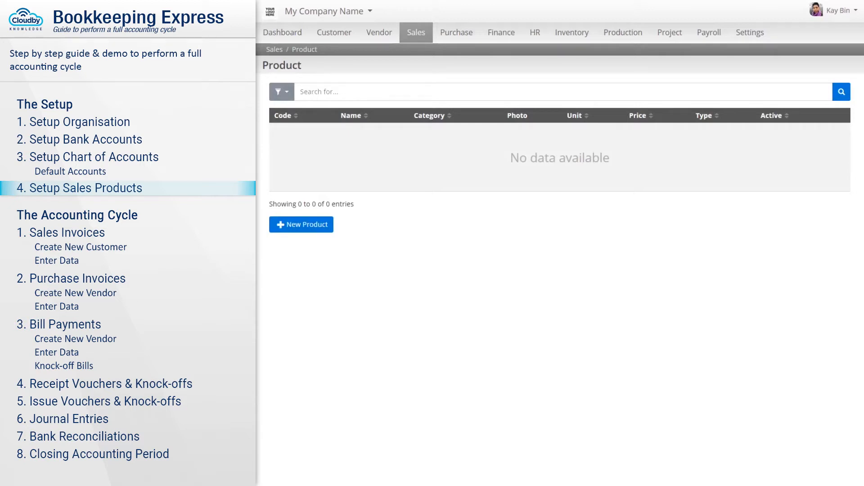
pyautogui.click(301, 226)
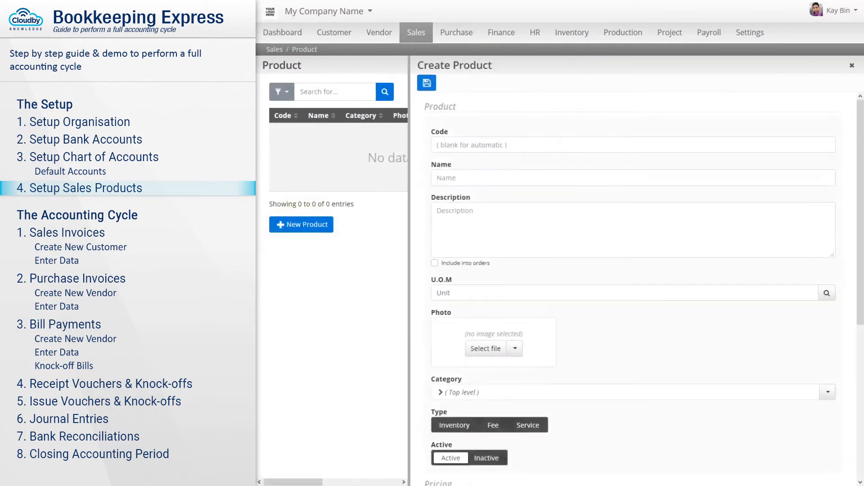
# - Create product PK01 Panjero Table with its description, as an Inventory item priced 400.00
pyautogui.click(627, 131)
pyautogui.write('PK01')
pyautogui.press('Tab')
pyautogui.write('Pa')
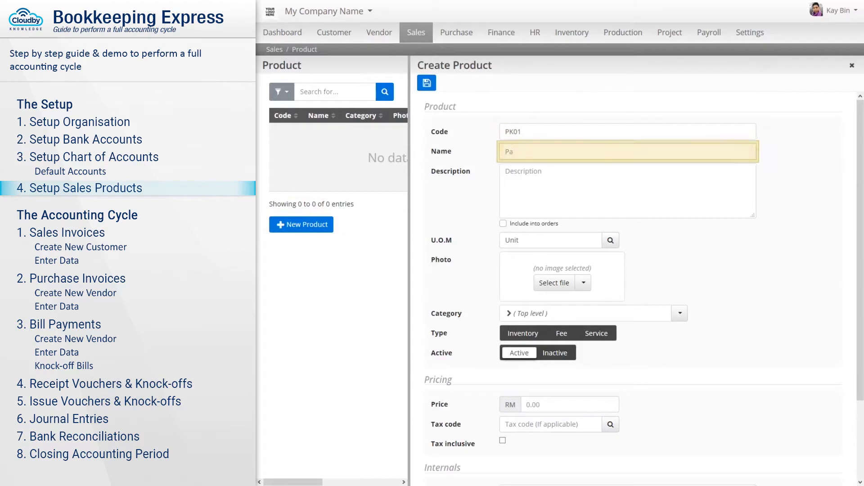
pyautogui.write('njero Table')
pyautogui.press('Tab')
pyautogui.write('Panjero Table are coated with melamine so they are scratch')
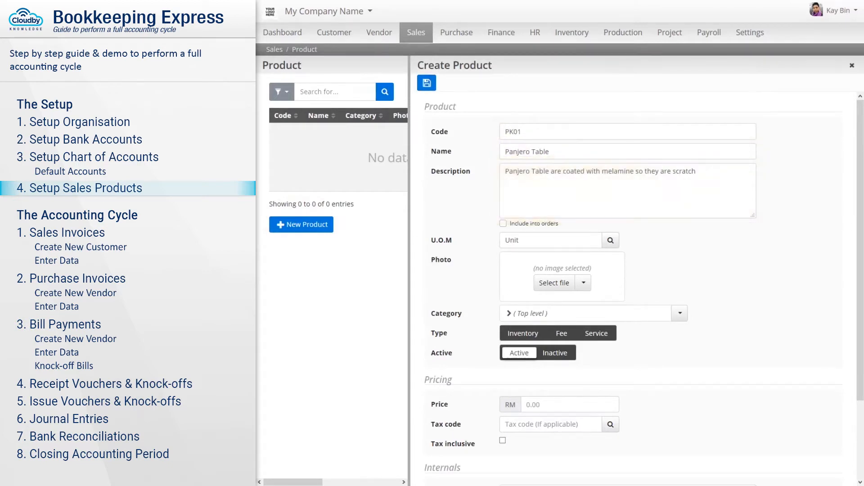
pyautogui.write(' resistant and are also easy to clean...')
pyautogui.click(522, 334)
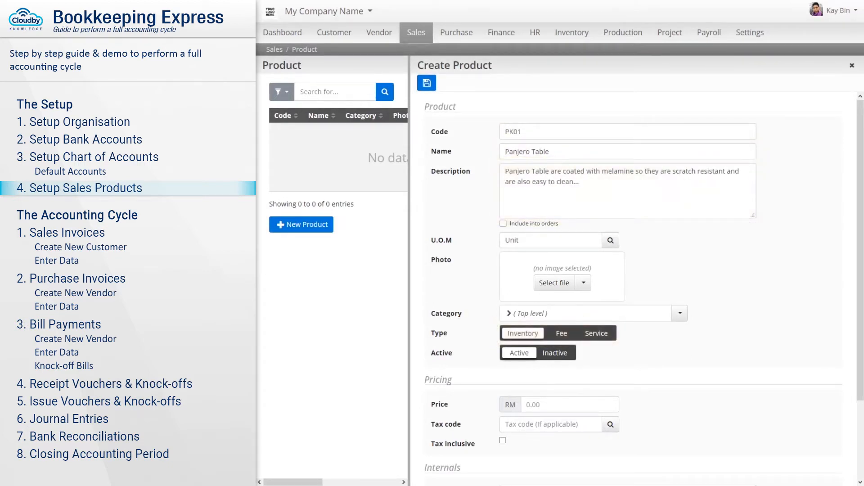
pyautogui.scroll(-2, 628, 288)
pyautogui.scroll(2, 628, 288)
pyautogui.click(569, 405)
pyautogui.write('400.00')
pyautogui.click(426, 83)
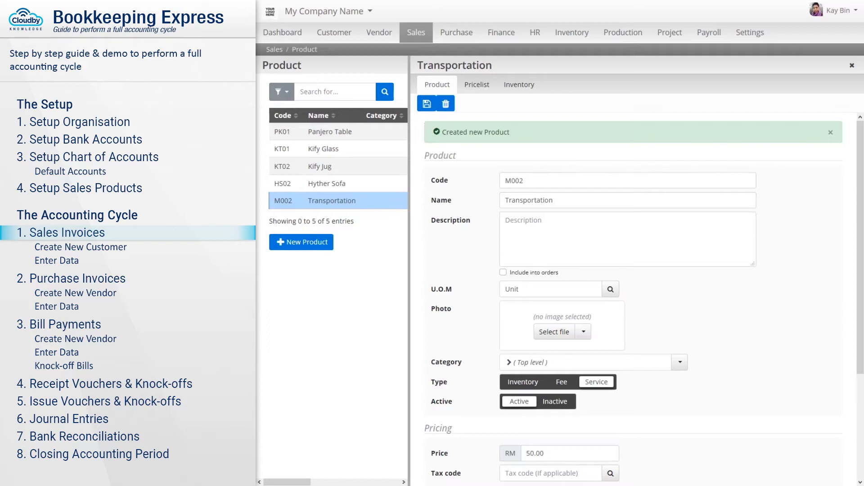
# - Start a new sales invoice from Sales > Invoice
pyautogui.click(417, 33)
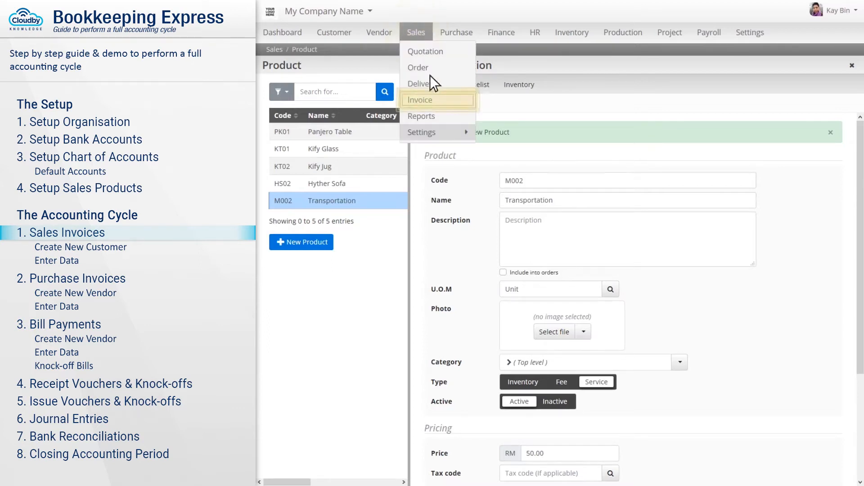
pyautogui.click(438, 100)
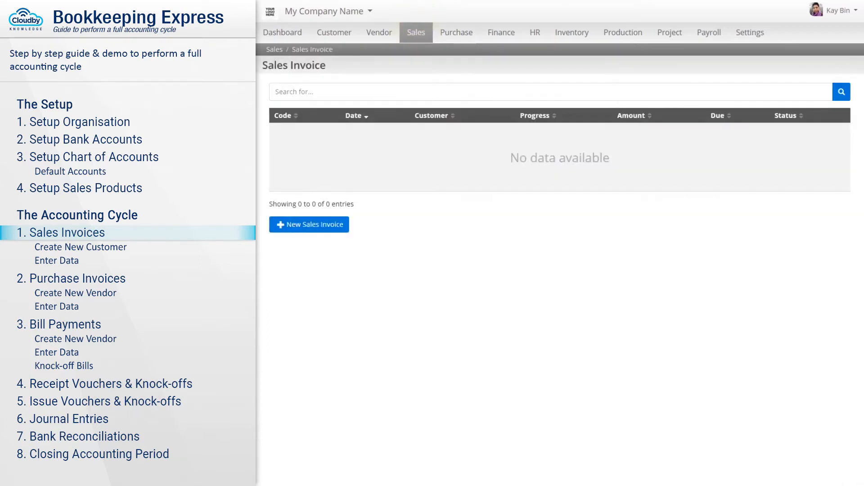
pyautogui.click(309, 227)
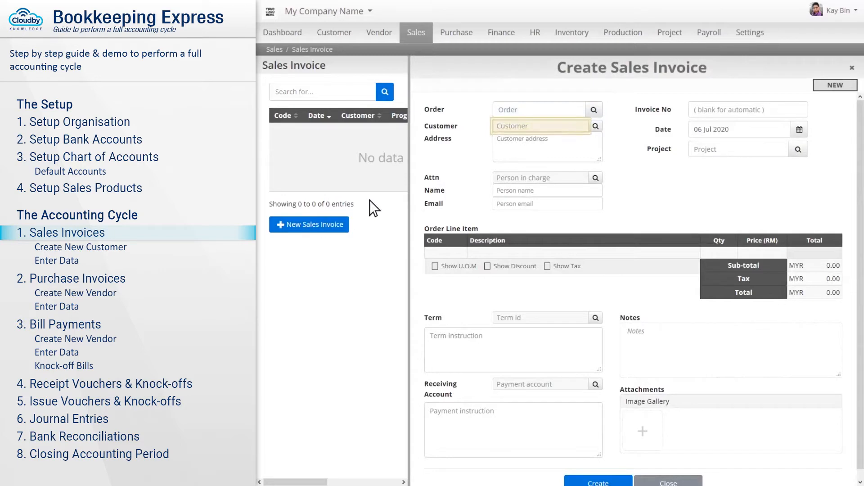
pyautogui.click(541, 127)
pyautogui.write('Nexus City')
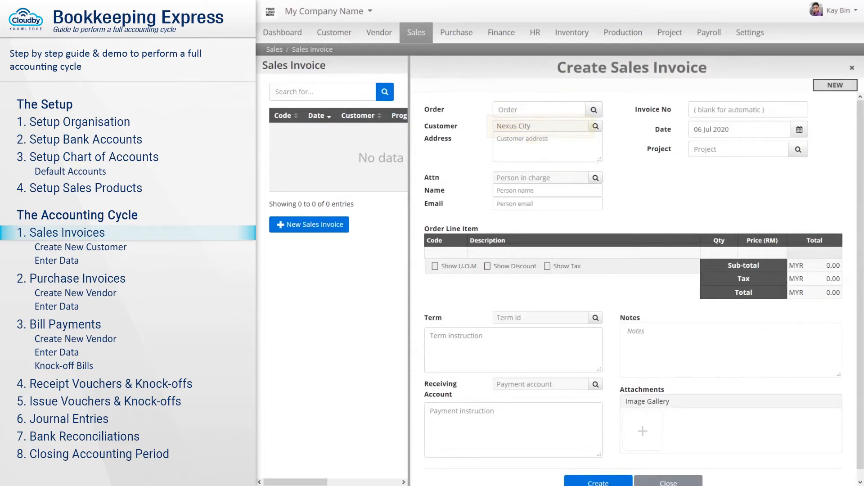
pyautogui.write(' Sdn Bhd')
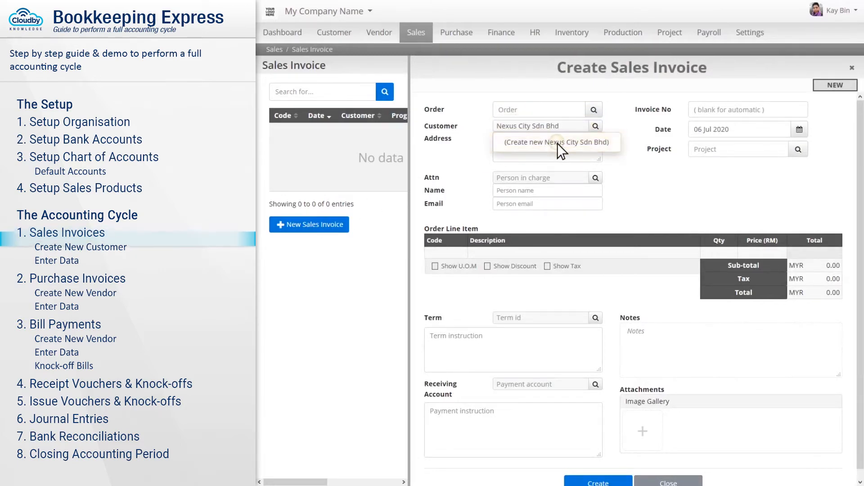
pyautogui.click(557, 142)
pyautogui.hotkey('ctrl', 'a')
pyautogui.press('BackSpace')
pyautogui.write('Nexus City Sdn')
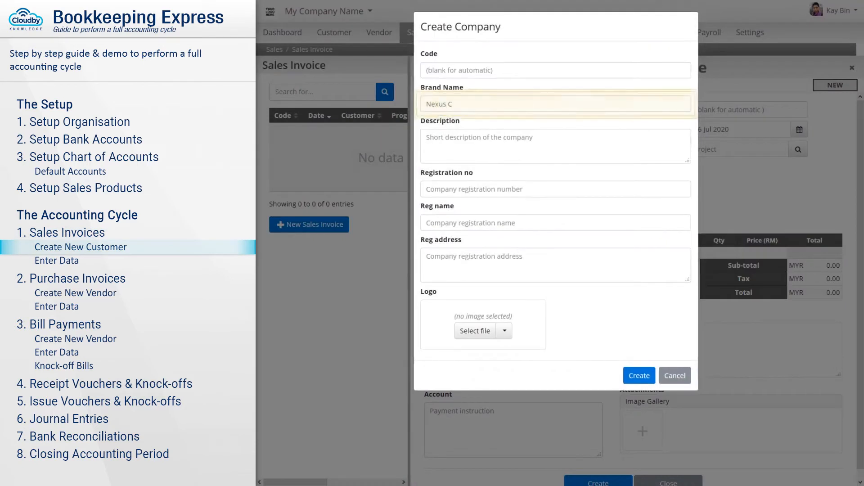
pyautogui.write(' Bhd')
pyautogui.press('Tab')
pyautogui.write('Nexus City Sdn Bhd')
pyautogui.press('Tab')
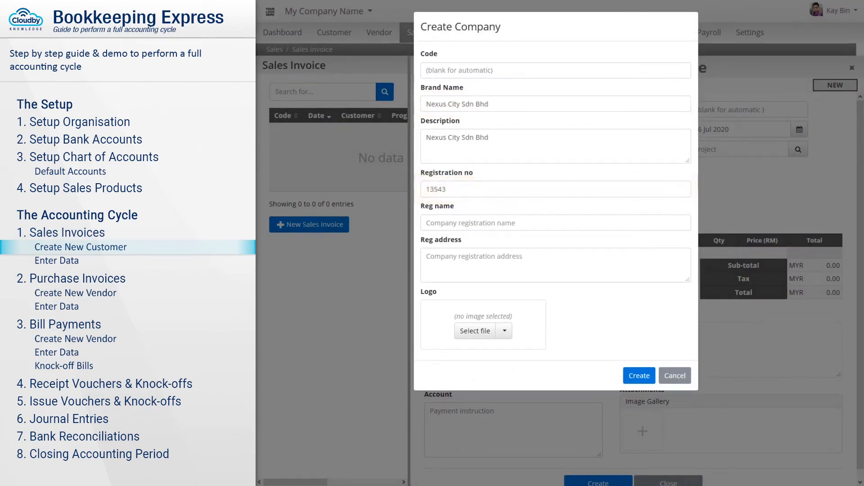
pyautogui.press('Tab')
pyautogui.write('Nexus City Sdn Bhd')
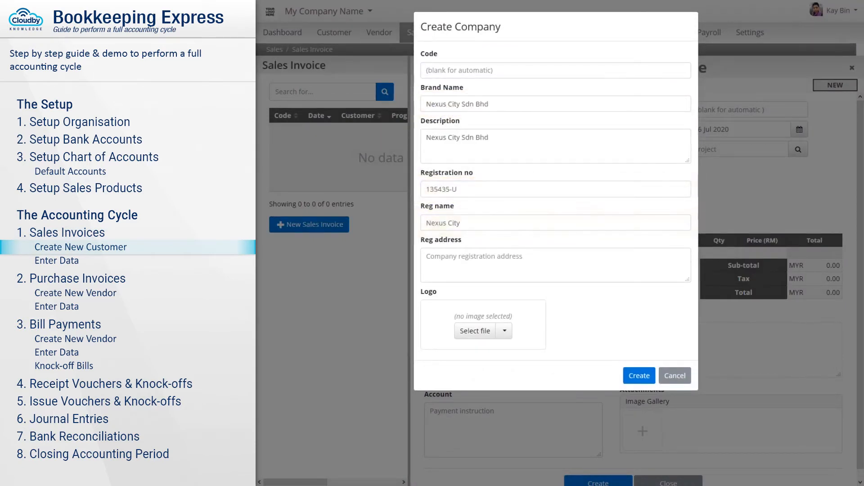
pyautogui.press('Tab')
pyautogui.press('Return')
pyautogui.press('Return')
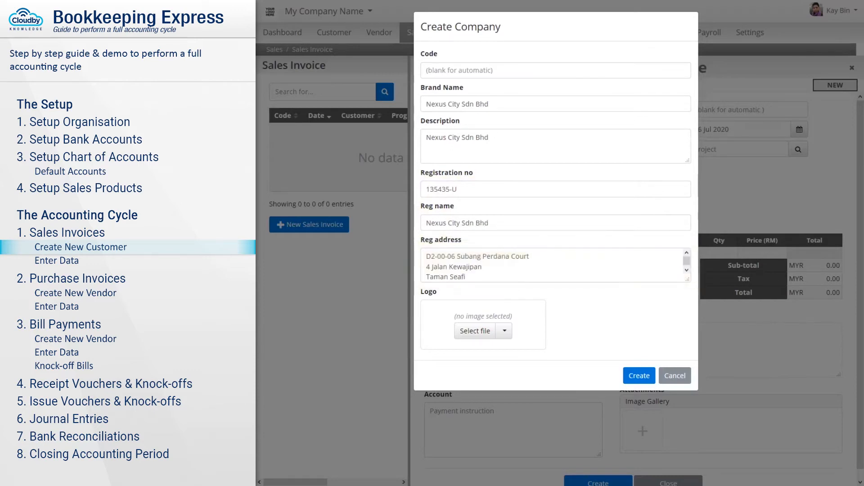
pyautogui.click(639, 376)
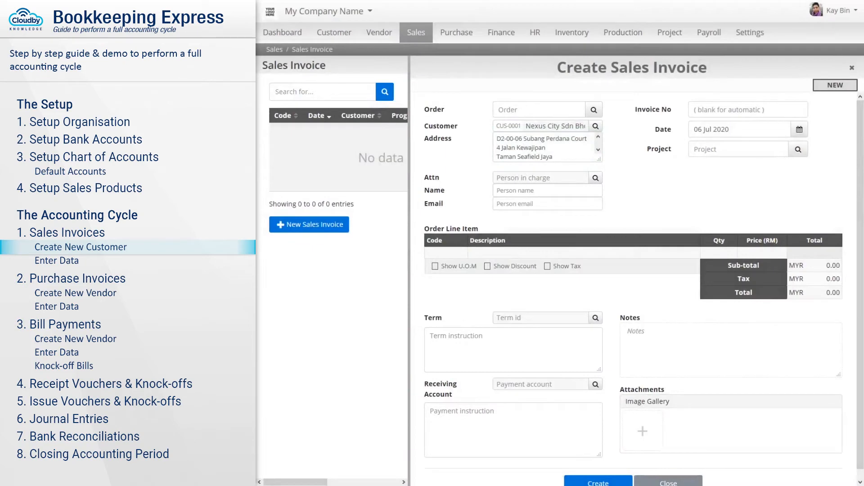
# - Add a new Attn contact with first and last name, designation Asset Porcurement, phone, fax and e-mail
pyautogui.click(541, 179)
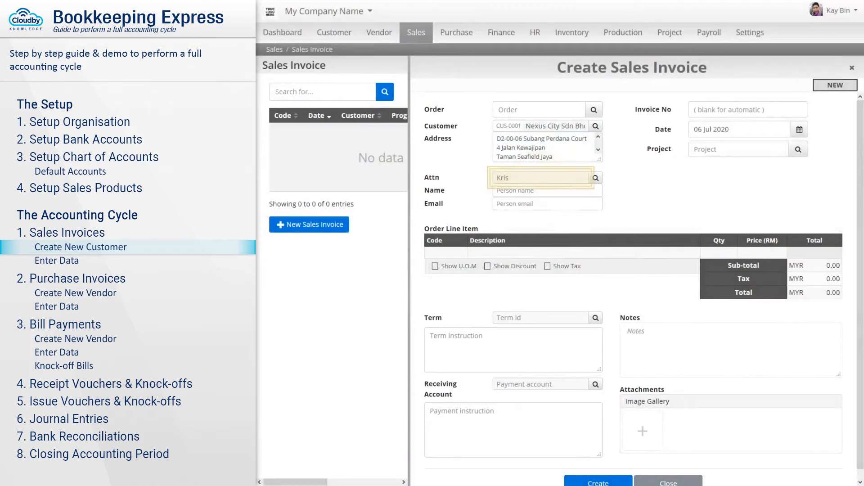
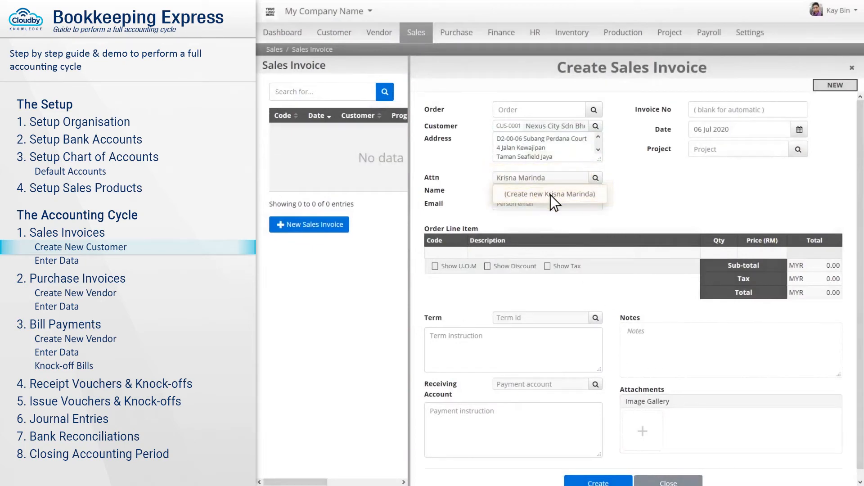
pyautogui.click(550, 195)
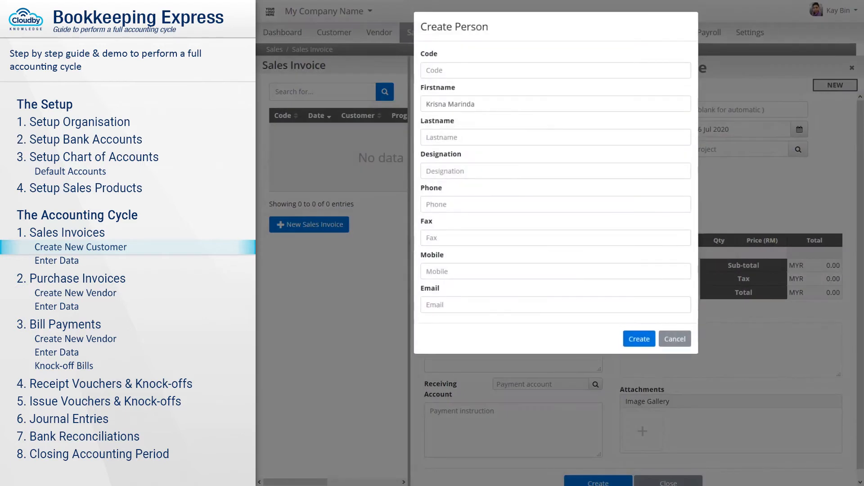
pyautogui.tripleClick(556, 104)
pyautogui.click(555, 137)
pyautogui.press('Tab')
pyautogui.write('Asset Porcurement')
pyautogui.press('Tab')
pyautogui.write('+0312345678')
pyautogui.press('Tab')
pyautogui.write('+0312345678')
pyautogui.press('Tab')
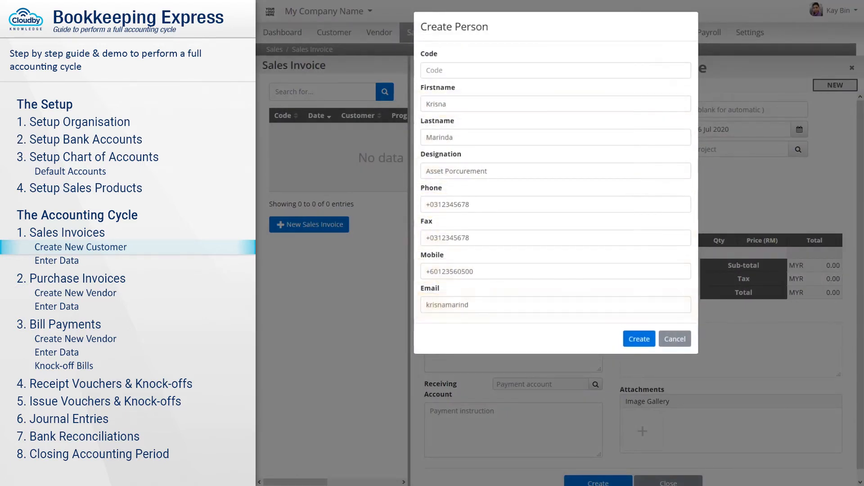
pyautogui.click(639, 339)
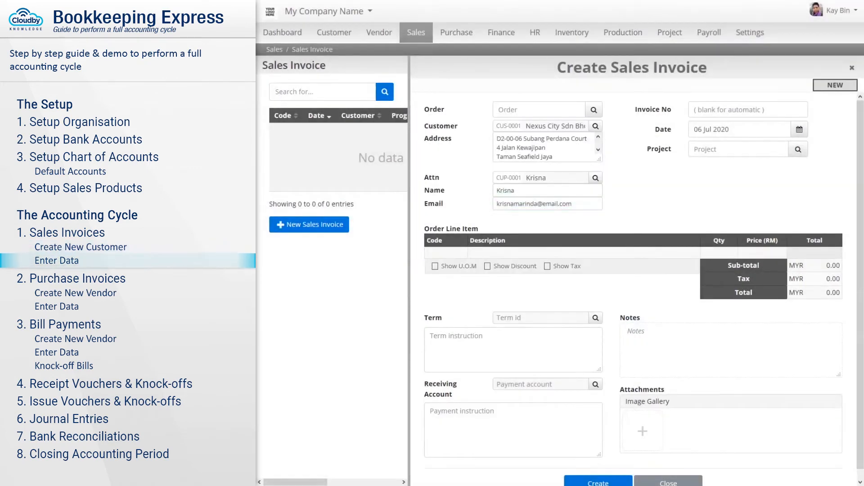
# - Date the invoice 6/6 and add a Panjero Table line with quantity 2
pyautogui.press('Tab')
pyautogui.press('Tab')
pyautogui.write('6/6')
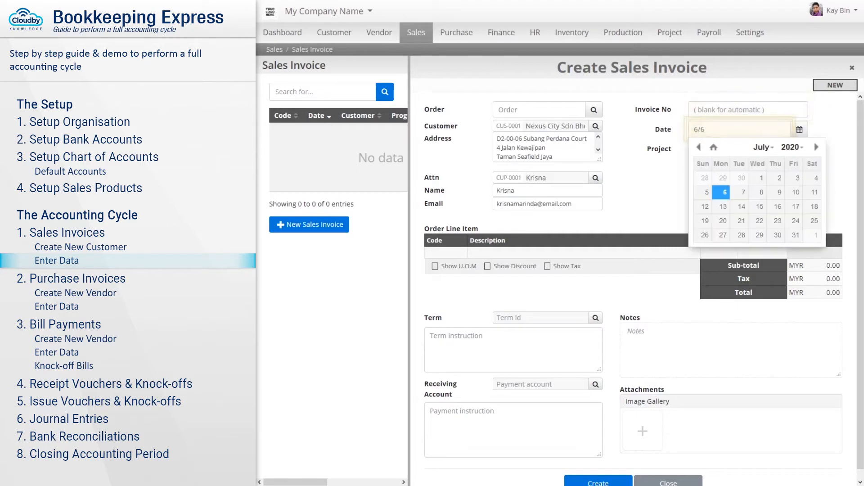
pyautogui.press('Tab')
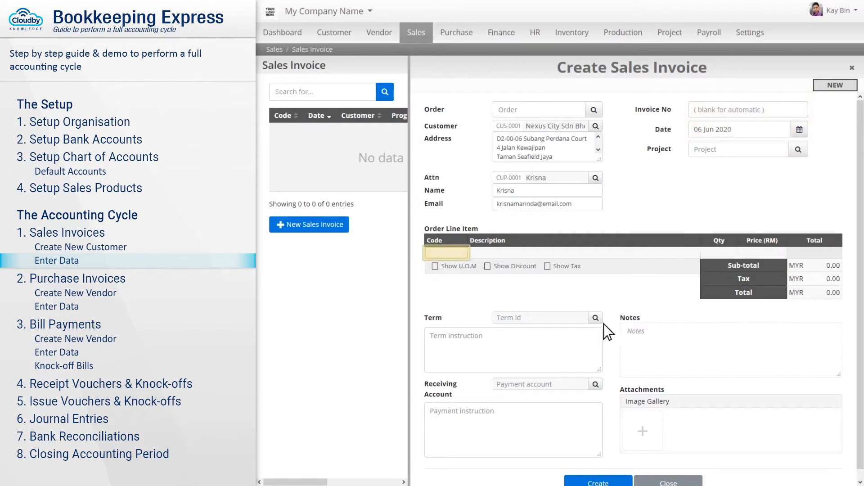
pyautogui.click(447, 254)
pyautogui.write('Panje')
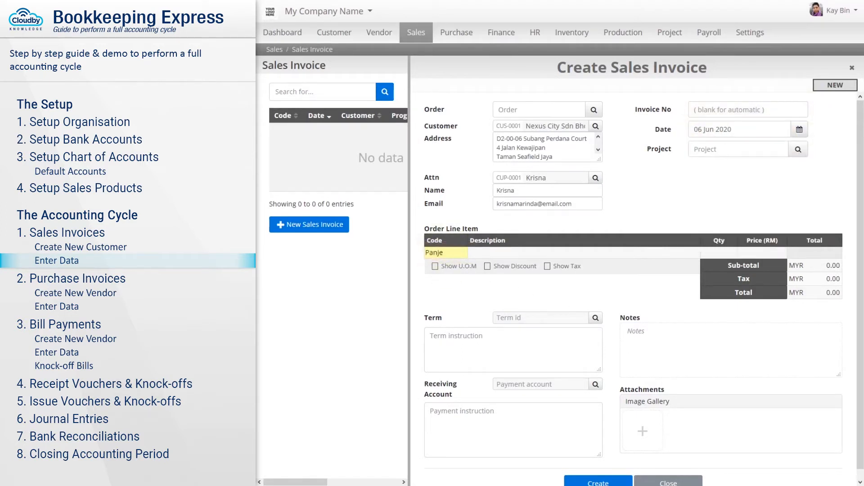
pyautogui.write('ro')
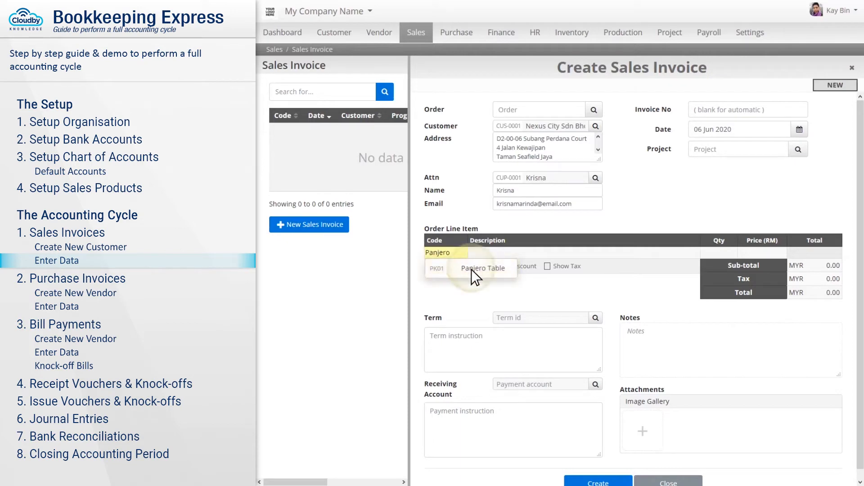
pyautogui.click(471, 269)
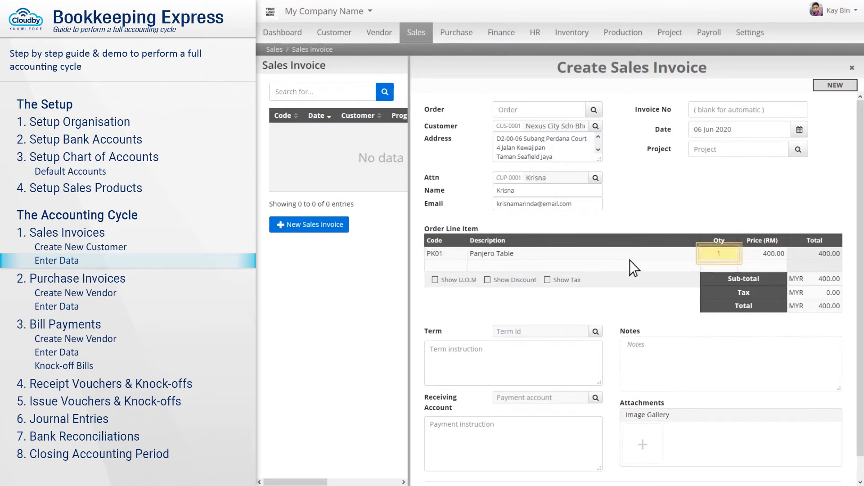
pyautogui.click(720, 255)
pyautogui.write('2')
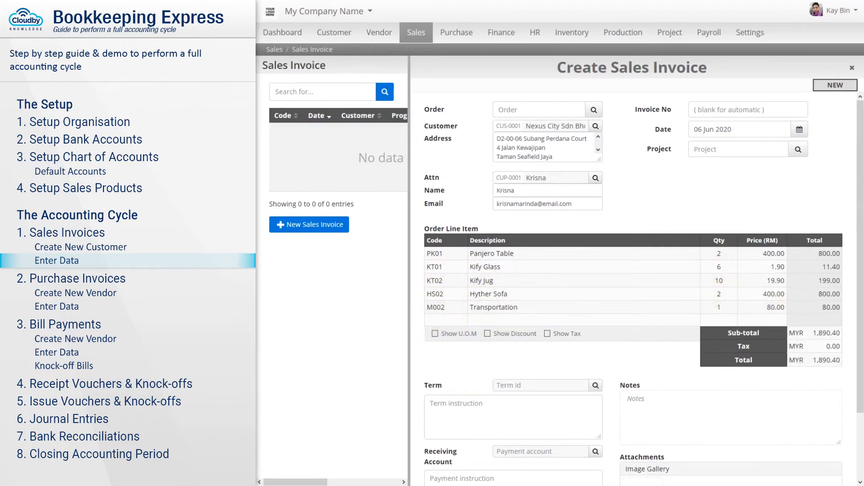
# - Show discounts and give Panjero Table a 30 discount and Hyther Sofa 10%
pyautogui.click(511, 334)
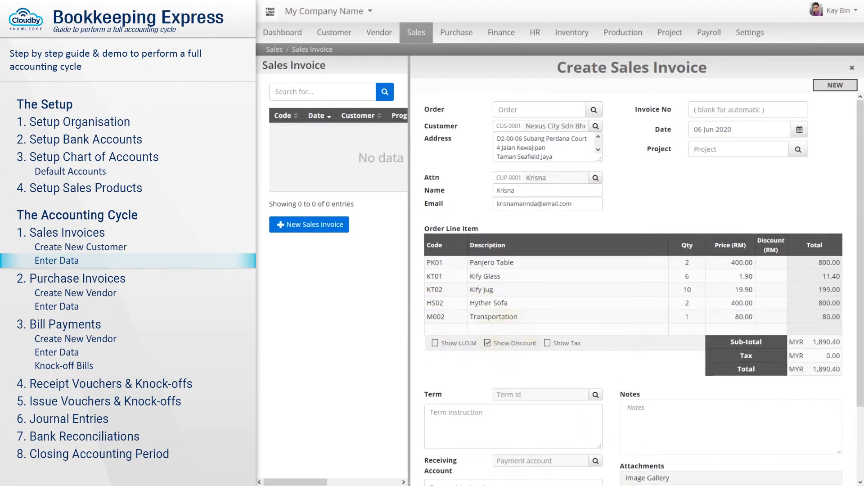
pyautogui.click(771, 264)
pyautogui.write('30')
pyautogui.click(771, 303)
pyautogui.write('10%')
pyautogui.press('Return')
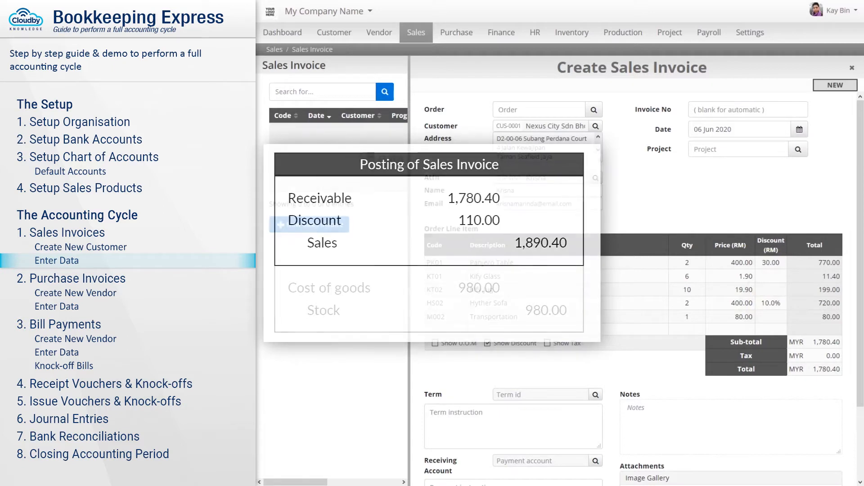
# - Show tax columns and toggle Tax Incl on and off for Panjero Table
pyautogui.click(563, 344)
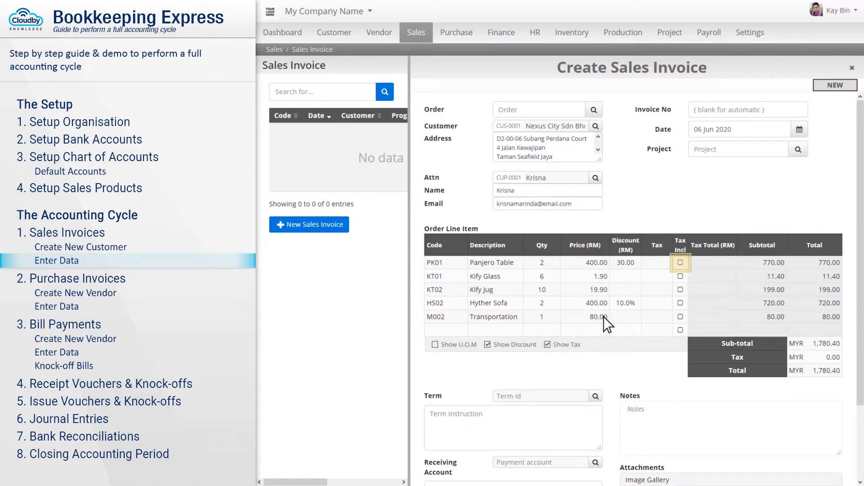
pyautogui.click(680, 263)
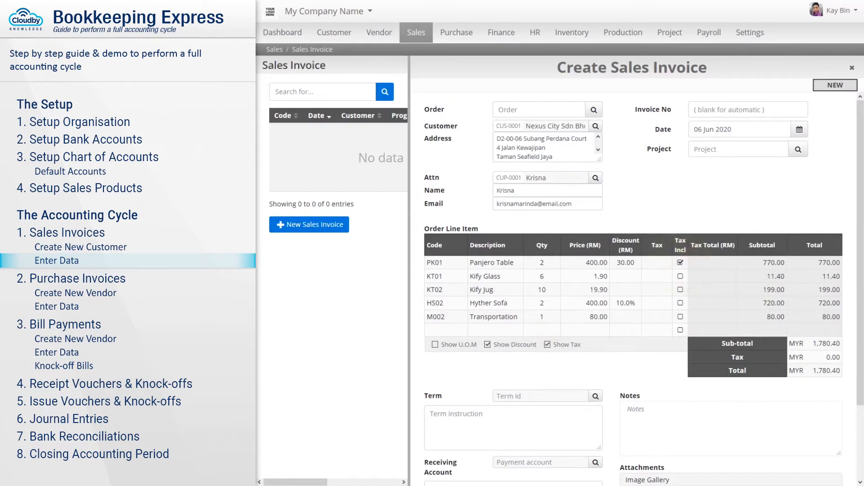
pyautogui.click(680, 262)
# - Set Maybank as the receiving account and create the invoice
pyautogui.click(540, 462)
pyautogui.scroll(-2, 540, 462)
pyautogui.write('Maybank')
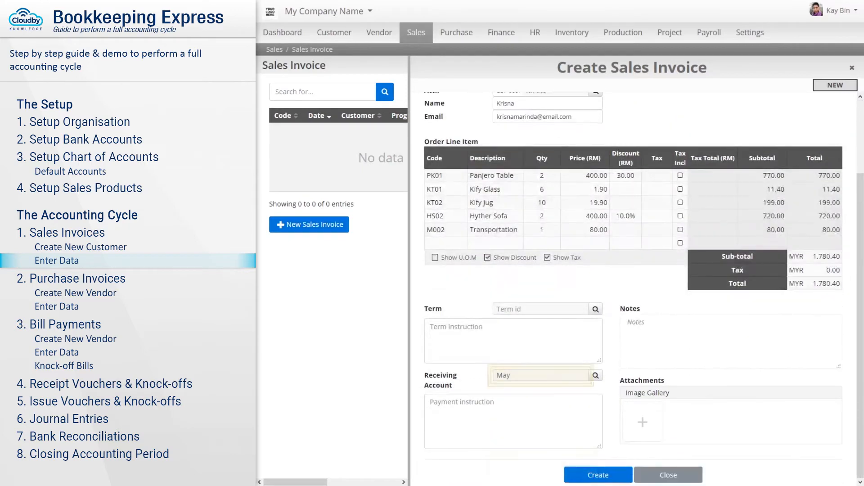
pyautogui.press('Tab')
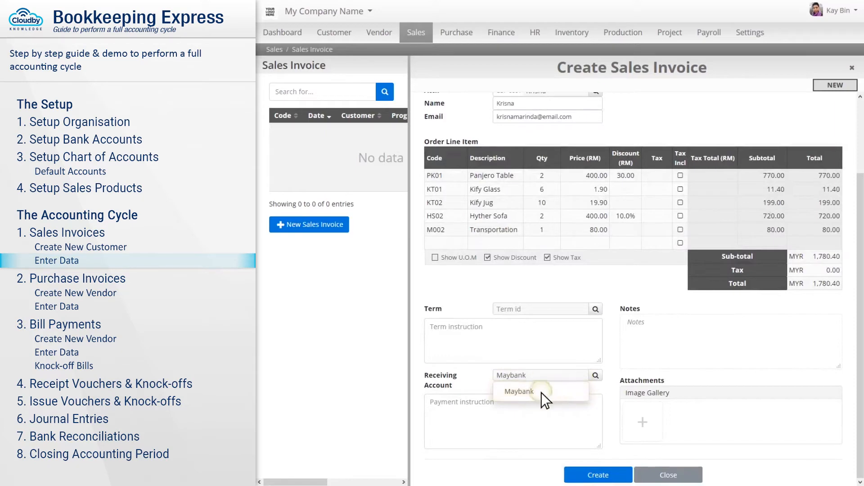
pyautogui.click(541, 393)
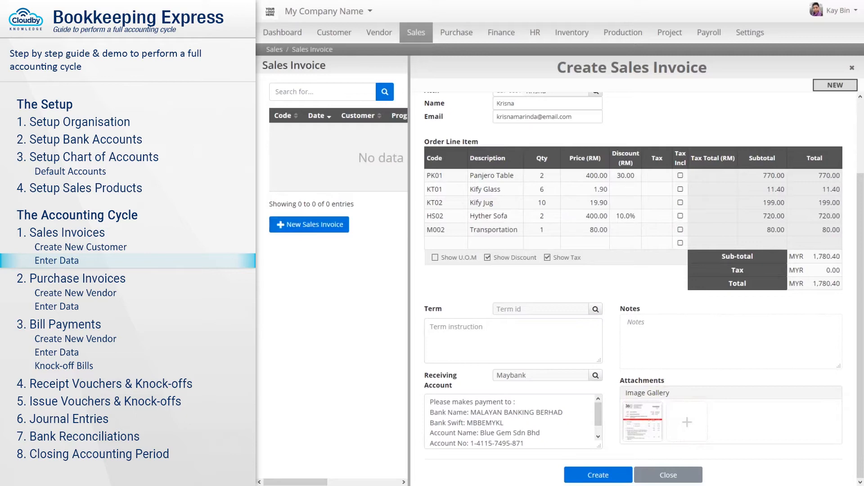
pyautogui.click(590, 473)
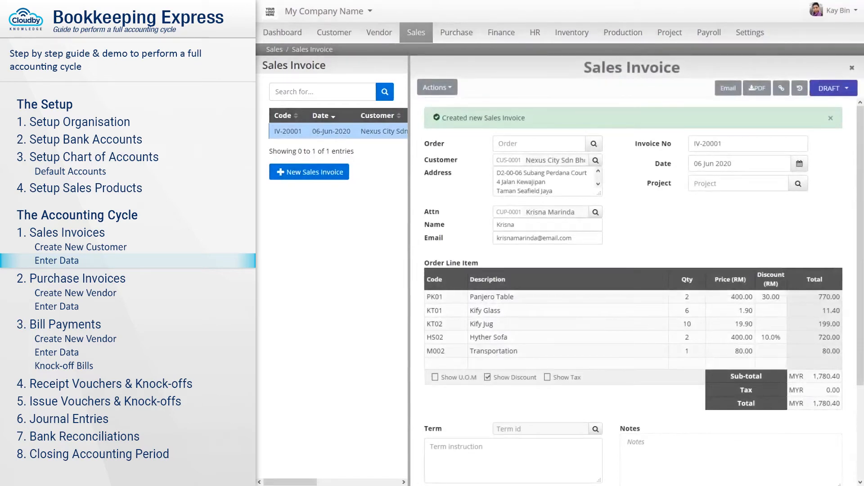
# - Confirm and post draft invoice IV-20001, then go to the Purchase section
pyautogui.click(833, 89)
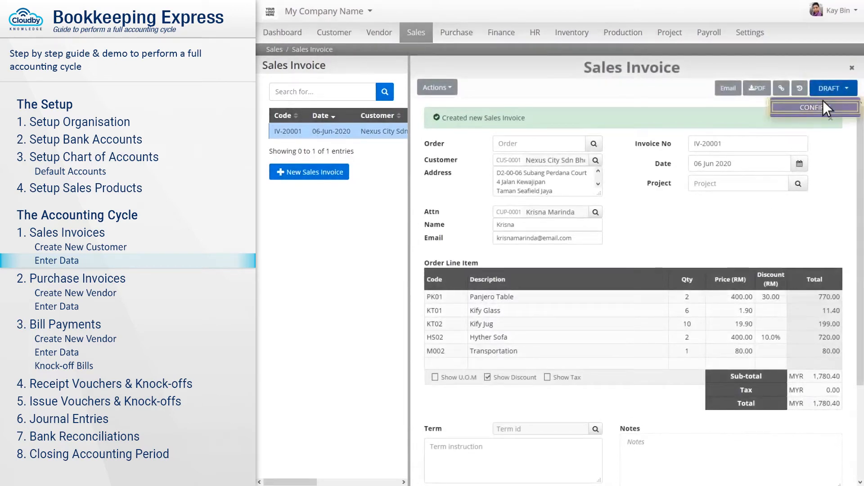
pyautogui.click(815, 108)
pyautogui.click(586, 89)
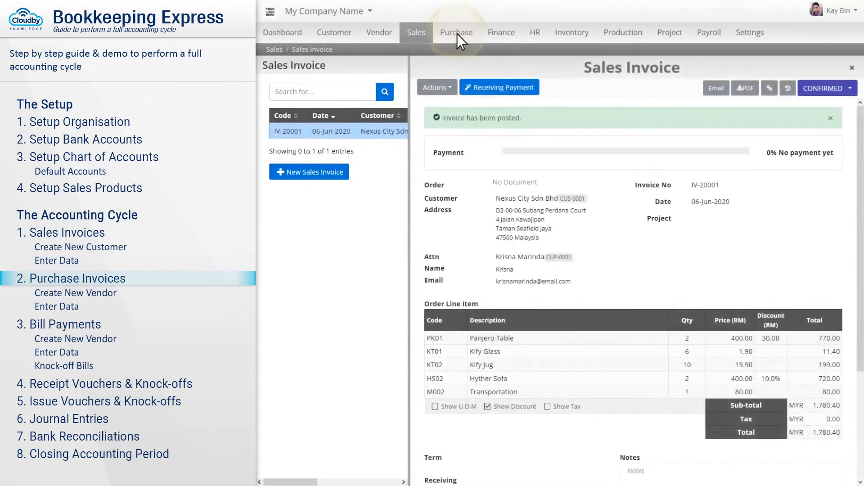
pyautogui.click(457, 34)
# - Start a new purchase invoice and add Panjero Manufacture Berhad as a new vendor
pyautogui.click(479, 133)
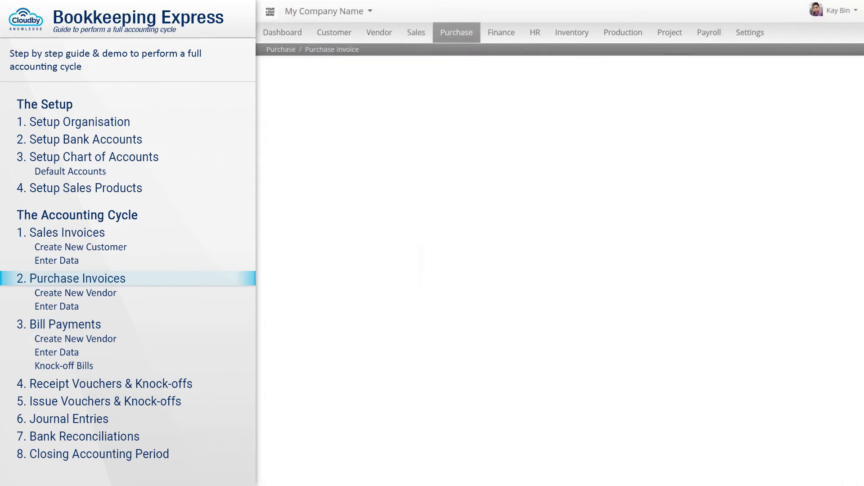
pyautogui.click(316, 225)
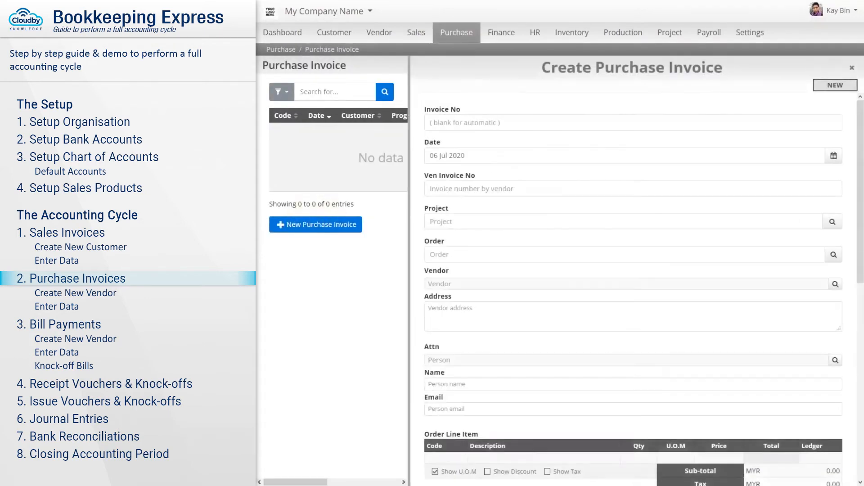
pyautogui.click(551, 126)
pyautogui.write('Panjero Manufacture Berhad')
pyautogui.click(572, 143)
pyautogui.write('Panjero Manufacture Berhad')
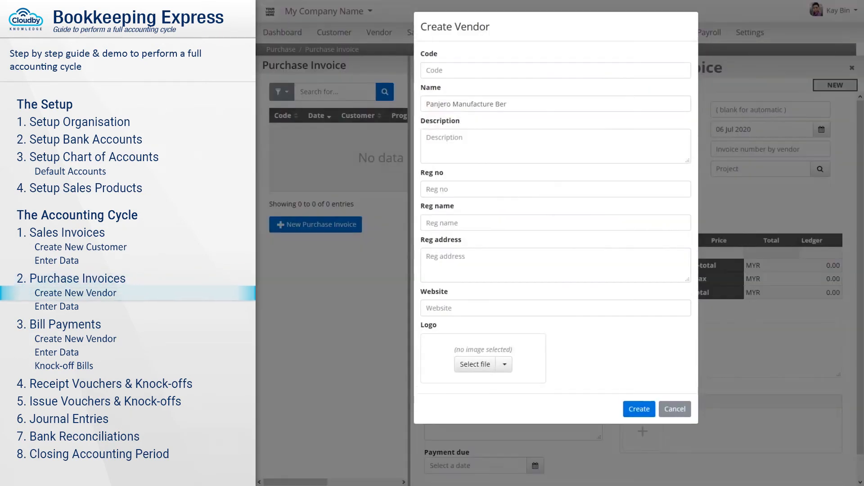
pyautogui.press('Tab')
pyautogui.write('Panjero Manufacture Berhad')
pyautogui.press('Tab')
# - Enter vendor invoice INV/2020/001 and line PK-100-01 Panjero Table, quantity 10, Stock ledger
pyautogui.press('Tab')
pyautogui.press('Tab')
pyautogui.press('Return')
pyautogui.press('Return')
pyautogui.click(638, 409)
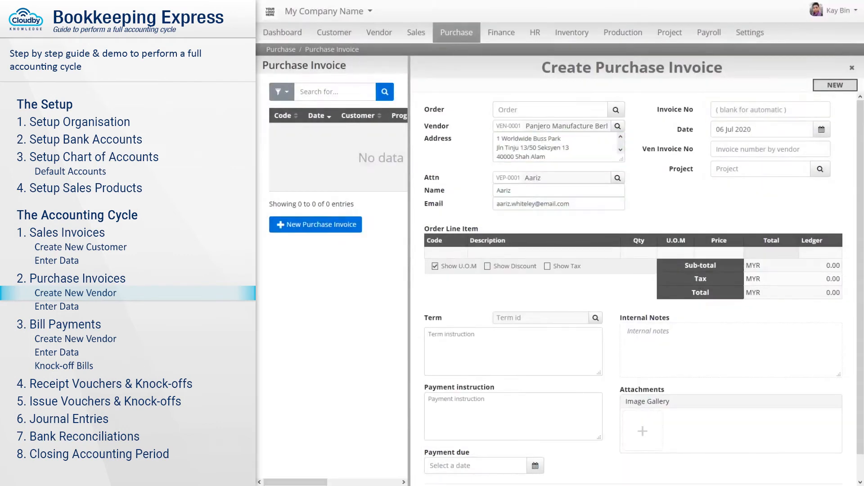
pyautogui.click(770, 149)
pyautogui.write('INV/2020/001')
pyautogui.click(446, 253)
pyautogui.write('PK-100-01')
pyautogui.press('Tab')
pyautogui.write('Panjero Table')
pyautogui.press('Tab')
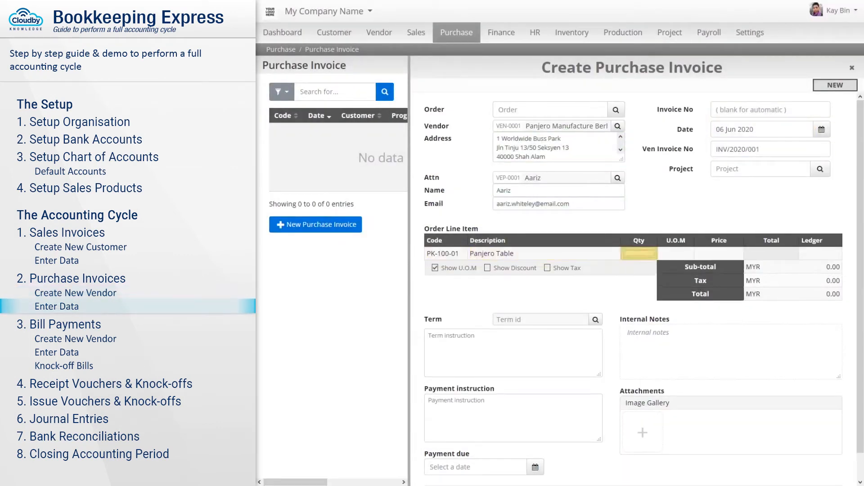
pyautogui.write('10')
pyautogui.click(820, 254)
pyautogui.write('Stock')
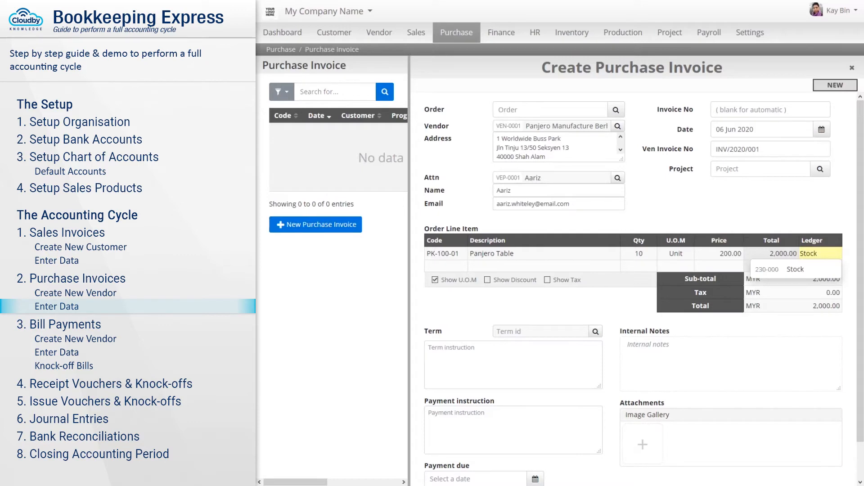
pyautogui.press('Tab')
# - Add line PK-100-03 Panjero Chair, quantity 40 Unit, on the Stock ledger
pyautogui.write('PK-100-03')
pyautogui.press('Tab')
pyautogui.write('Panjero Chair')
pyautogui.press('Tab')
pyautogui.write('40')
pyautogui.press('Tab')
pyautogui.write('Un')
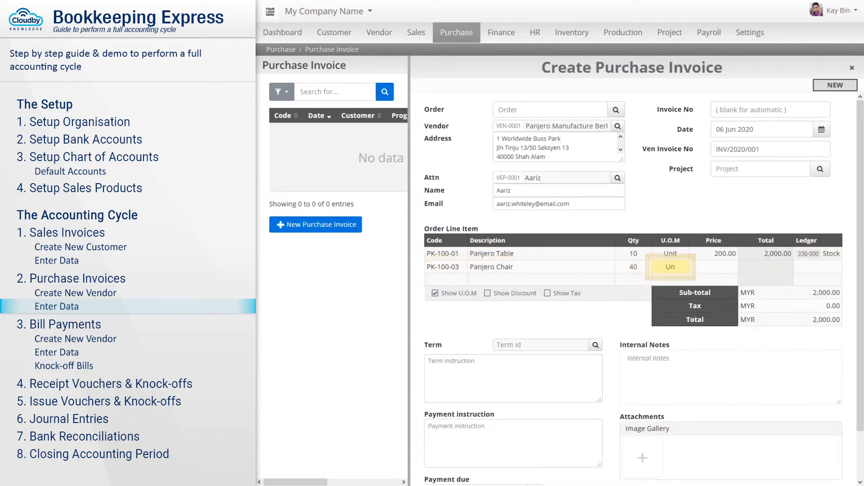
pyautogui.write('it')
pyautogui.press('Tab')
pyautogui.write('40')
# - Add the Panjero Sofa line with quantity 20 at 150
pyautogui.press('Tab')
pyautogui.write('Stock')
pyautogui.press('Tab')
pyautogui.write('PK-100-03')
pyautogui.press('Tab')
pyautogui.write('Panjer')
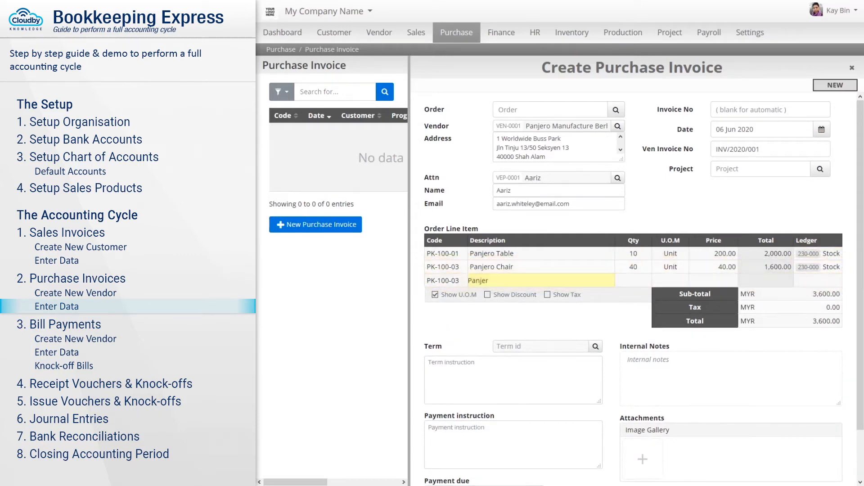
pyautogui.write('o Sofa')
pyautogui.press('Tab')
pyautogui.write('20')
pyautogui.press('Tab')
pyautogui.write('Unit')
pyautogui.press('Tab')
pyautogui.write('150')
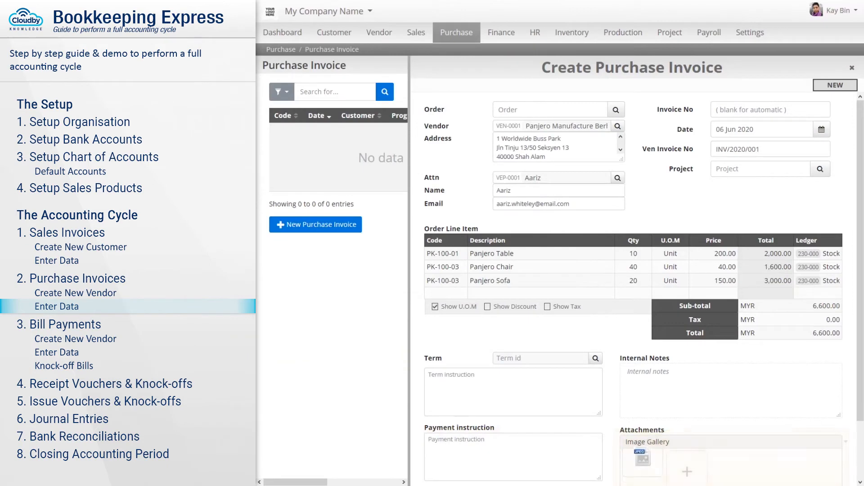
pyautogui.scroll(-3, 587, 353)
# - Save purchase invoice PIV-20001, confirm and post it, then go to Finance
pyautogui.click(597, 474)
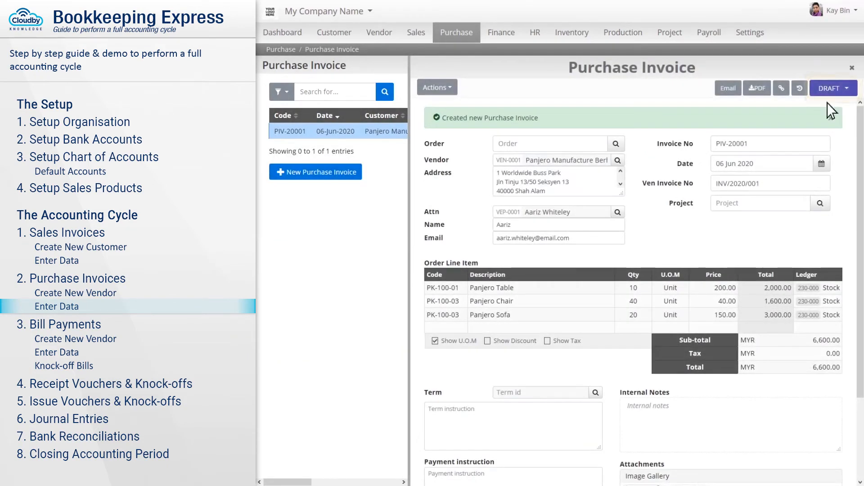
pyautogui.click(833, 89)
pyautogui.click(815, 109)
pyautogui.click(587, 90)
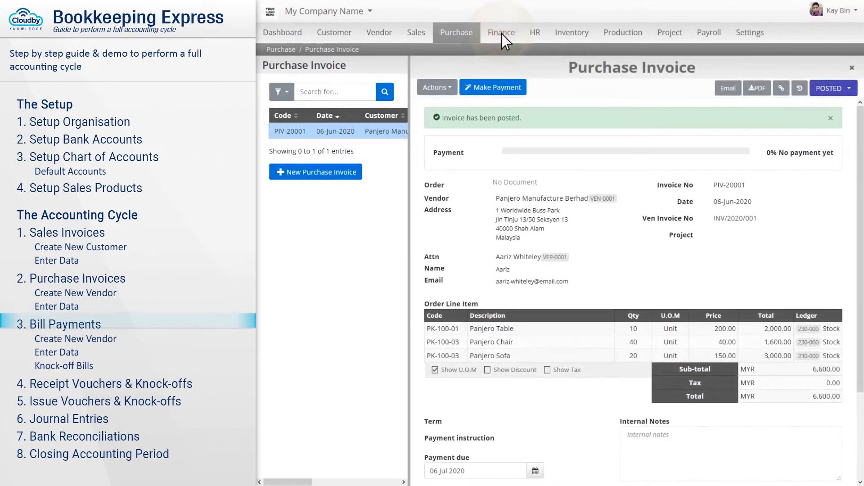
pyautogui.click(501, 34)
pyautogui.click(522, 84)
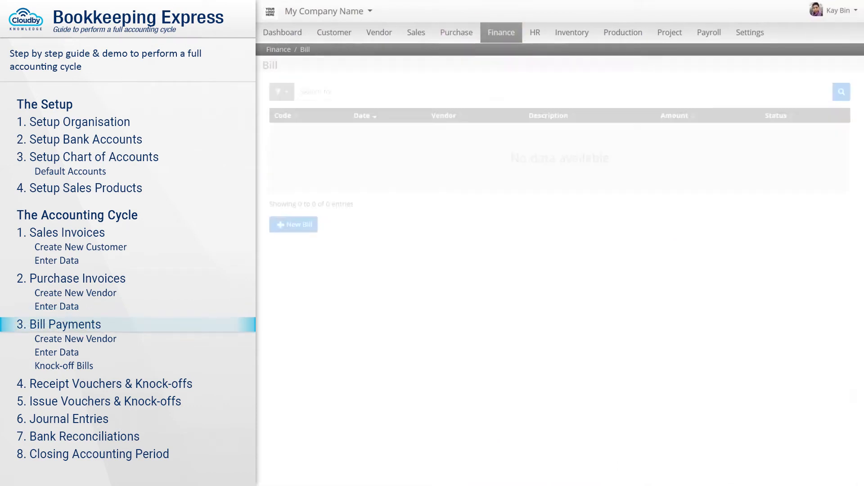
pyautogui.click(298, 225)
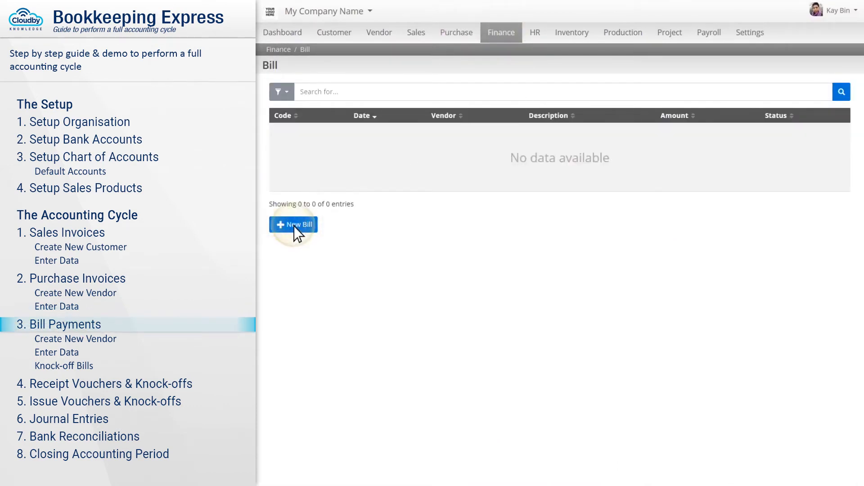
pyautogui.click(551, 105)
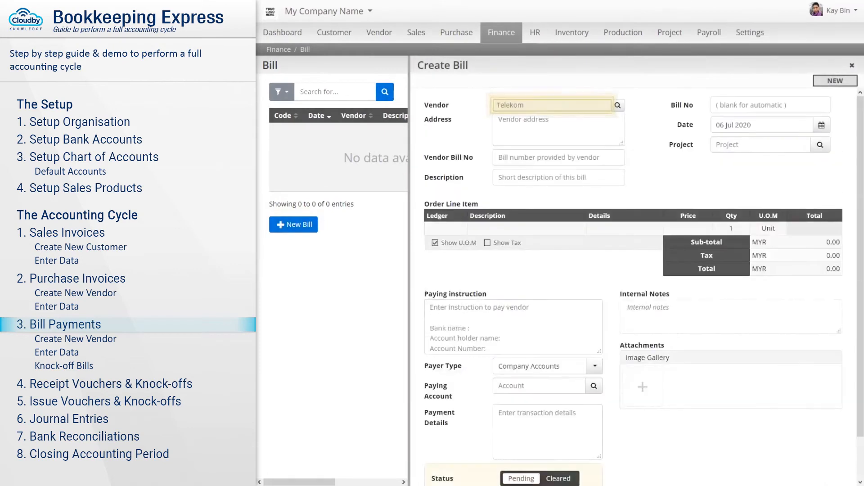
pyautogui.write('Telekom Malaysia Telecommunication Provider for Internet and Phone Access.')
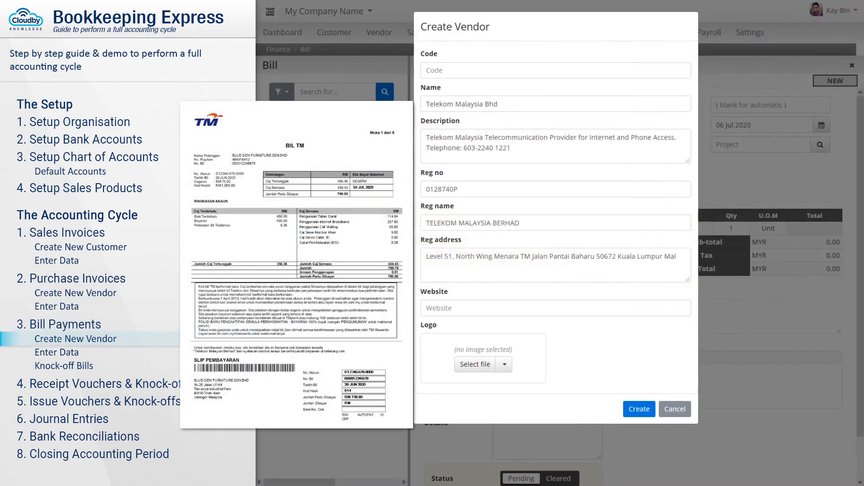
pyautogui.write('aysia.')
pyautogui.press('Tab')
pyautogui.write('http://www.tm.com.my')
pyautogui.click(640, 411)
# - Enter the vendor bill number, description 'Telekom Bill for June 2020', and date 30 Jun 2020
pyautogui.click(559, 157)
pyautogui.write('000012')
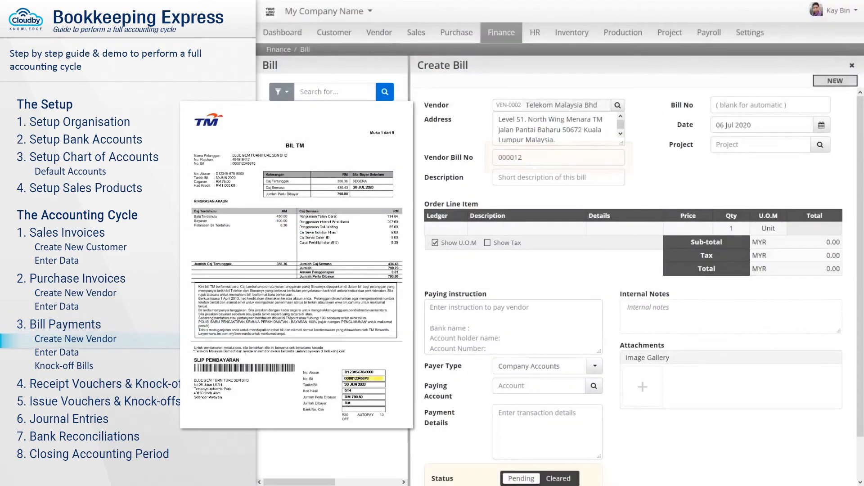
pyautogui.write('345678')
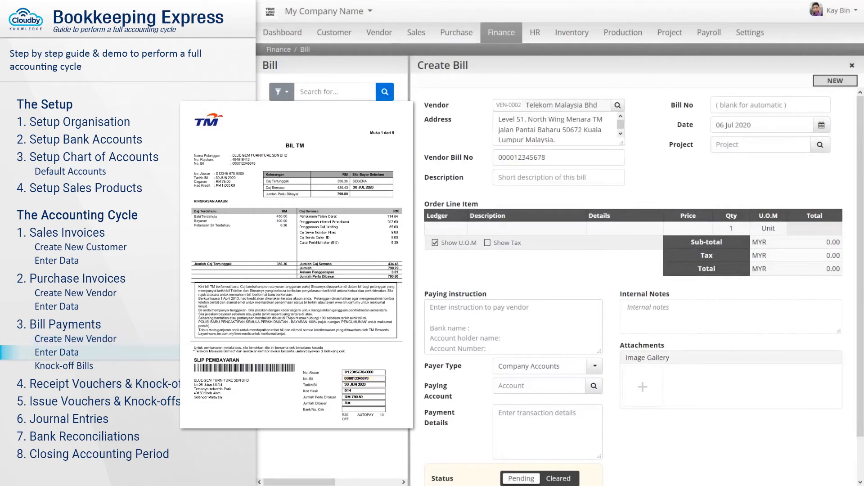
pyautogui.press('Tab')
pyautogui.write('Telekom Bill for June 2020')
pyautogui.press('Tab')
pyautogui.write('30 jun 202')
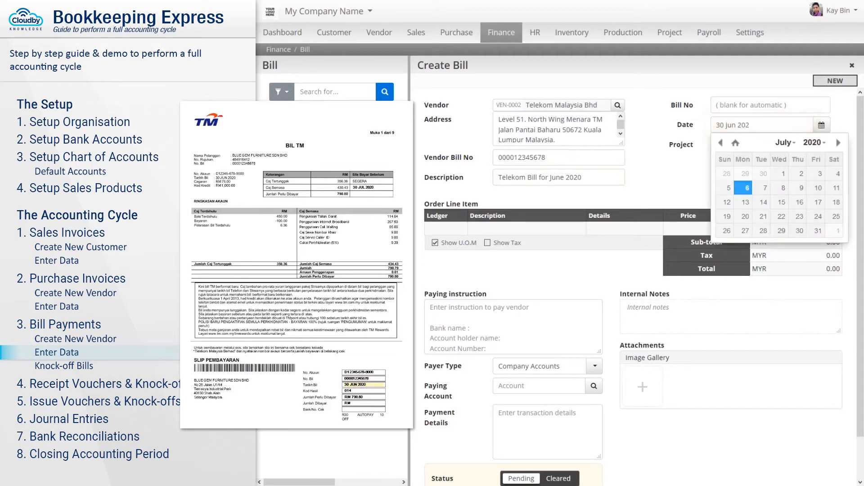
# - Add the Other Expenses line 'Pengunaan Talian Darat': 229.08 Minutes at 0.50 each
pyautogui.press('Tab')
pyautogui.press('Tab')
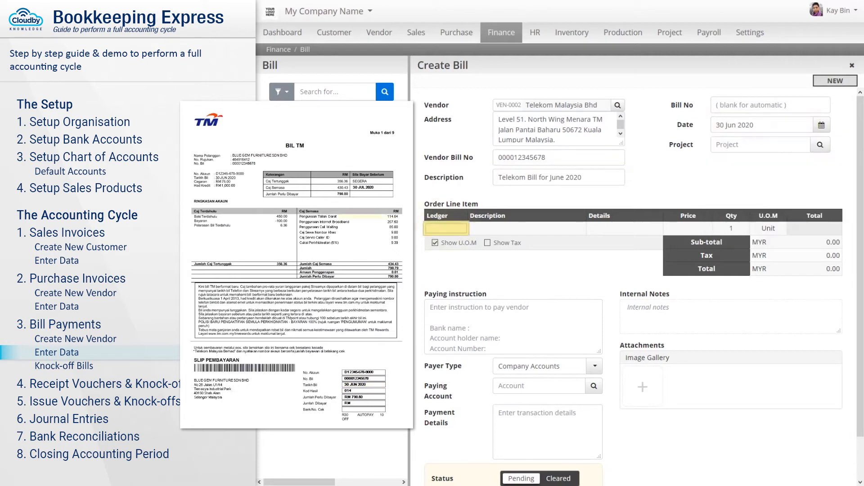
pyautogui.write('expen')
pyautogui.click(475, 258)
pyautogui.click(533, 235)
pyautogui.write('Pengunaan Talian Darat')
pyautogui.click(627, 234)
pyautogui.write('Total Usage 3H 48M 48S @ RM 0.50 per minute.')
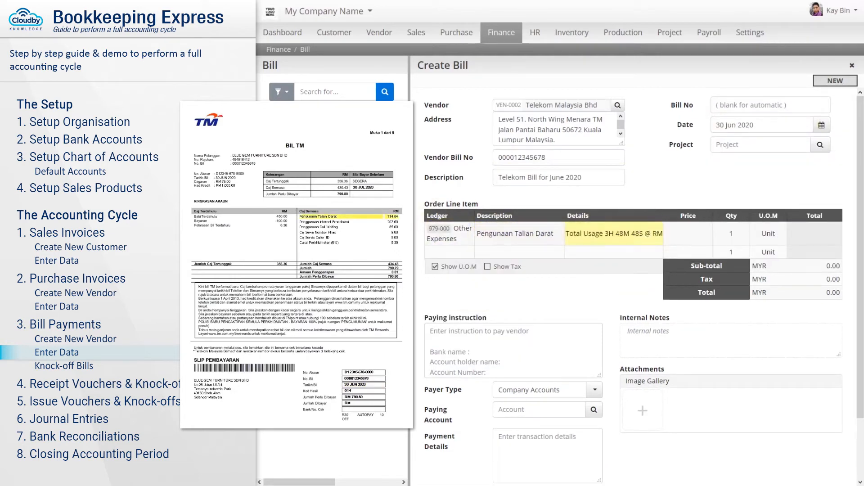
pyautogui.click(688, 235)
pyautogui.write('0.50')
pyautogui.click(730, 235)
pyautogui.write('229.08')
pyautogui.click(770, 234)
pyautogui.write('Minutes')
pyautogui.press('Tab')
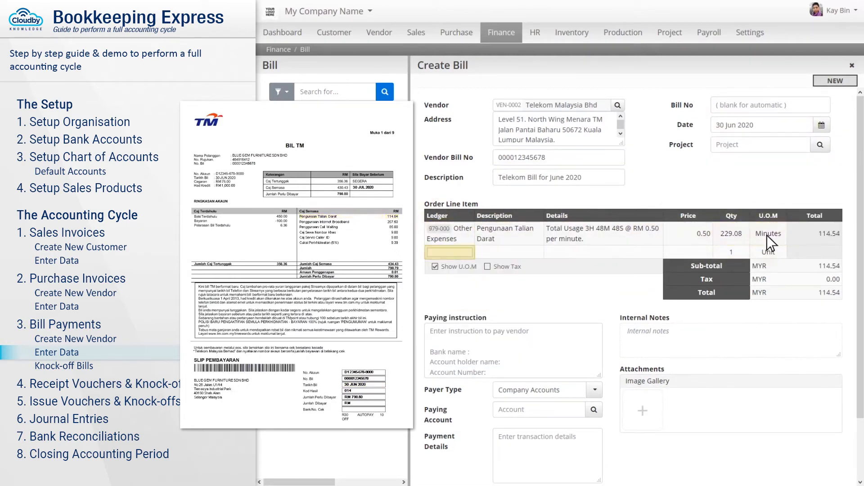
# - Add the Other Expenses line 'Penggunaan Internet Broadband' (Basic Broadband Package x2 line), 2 at 103.75
pyautogui.write('expen')
pyautogui.click(475, 281)
pyautogui.press('Tab')
pyautogui.write('Penggunaan Internet Broadband')
pyautogui.click(614, 264)
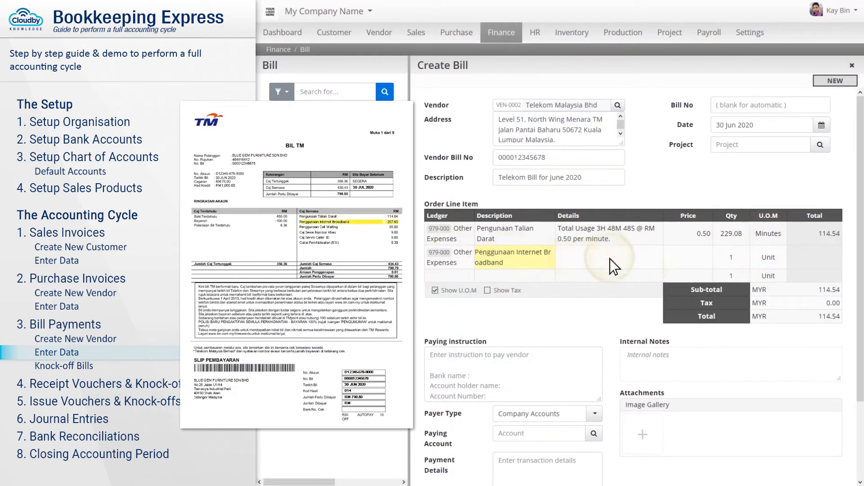
pyautogui.write('Basic Broadband Package x2 line')
pyautogui.press('Tab')
pyautogui.write('103.75')
pyautogui.click(731, 257)
pyautogui.write('2')
pyautogui.click(770, 259)
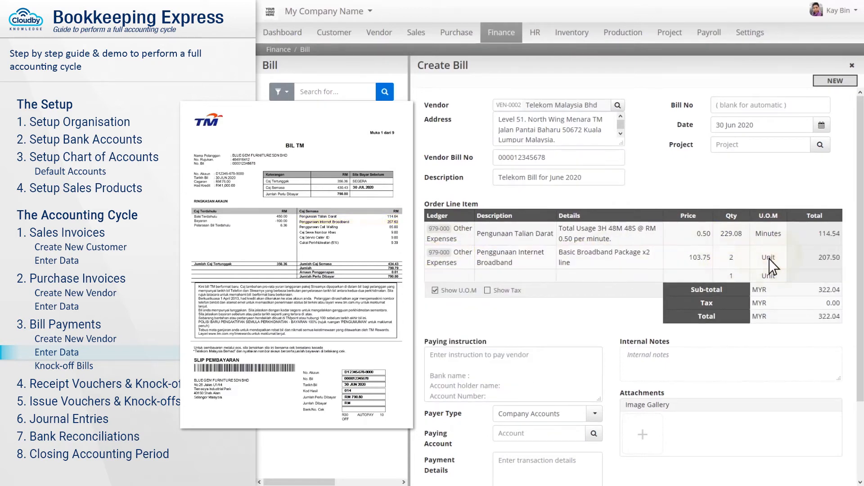
# - Add the Other Expenses line 'Pengunaan Call Waiting' at 85 per Month
pyautogui.click(450, 277)
pyautogui.write('expen')
pyautogui.click(491, 303)
pyautogui.write('Pengunaan Call Waiting')
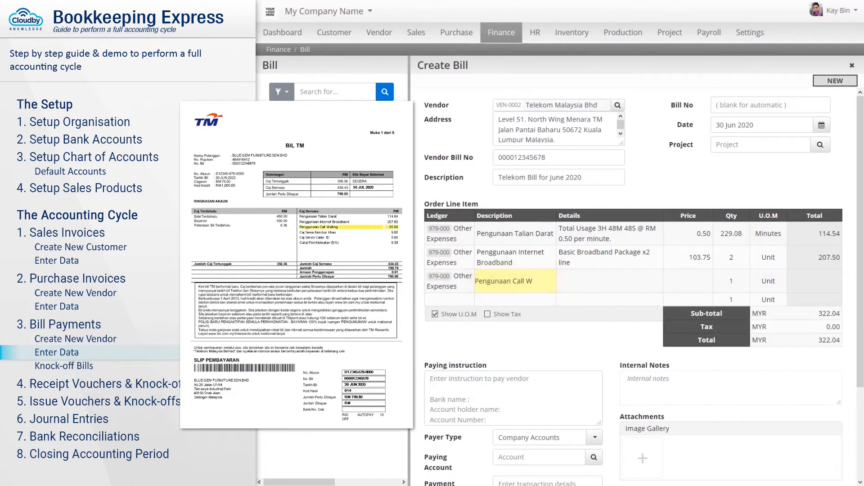
pyautogui.press('Tab')
pyautogui.write('-')
pyautogui.press('Tab')
pyautogui.write('85')
pyautogui.click(731, 282)
pyautogui.click(768, 283)
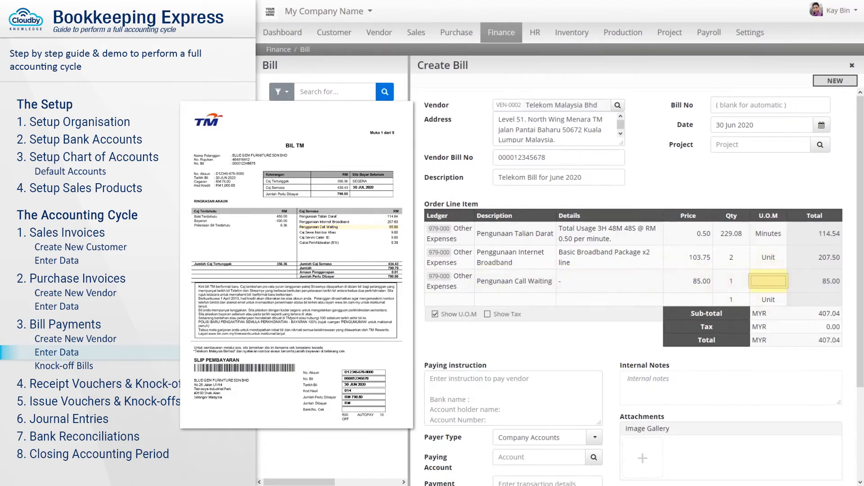
pyautogui.write('Month')
# - Add the Other Expenses line 'Caj Sewa Nombor Khas' at 9
pyautogui.click(450, 301)
pyautogui.write('expen')
pyautogui.click(492, 328)
pyautogui.write('Caj Sewa Nombor Khas')
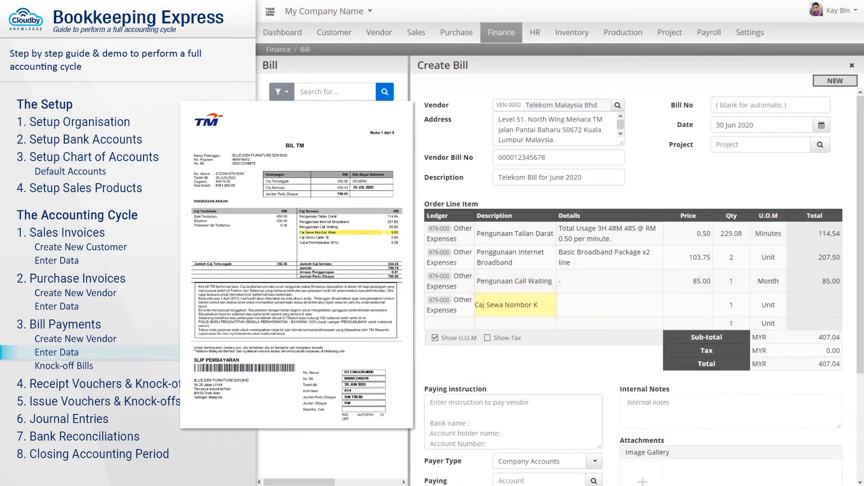
pyautogui.press('Tab')
pyautogui.write('-')
pyautogui.press('Tab')
pyautogui.write('9')
pyautogui.click(769, 306)
# - Add the Other Expenses line 'Caj Servis Caller ID' at 9 per Month
pyautogui.click(468, 323)
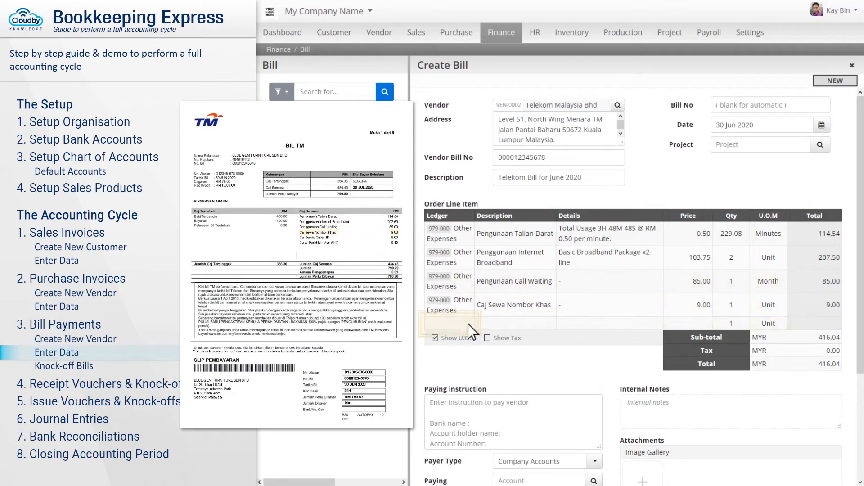
pyautogui.write('expen')
pyautogui.click(496, 343)
pyautogui.write('Caj Servis Caller ID')
pyautogui.press('Tab')
pyautogui.write('-')
pyautogui.press('Tab')
pyautogui.write('9')
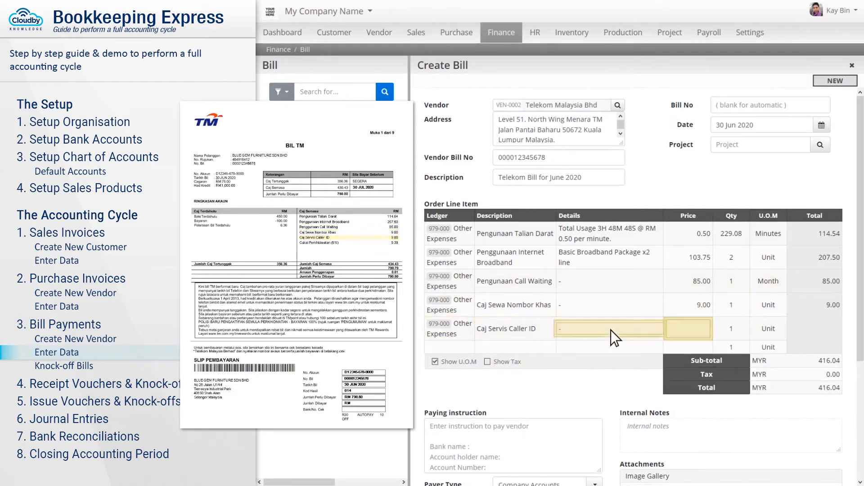
pyautogui.click(766, 330)
pyautogui.write('Month')
# - Add the Other Expenses service tax line 'Cukai Perkhidmatan' at 9.39
pyautogui.press('Tab')
pyautogui.write('expen')
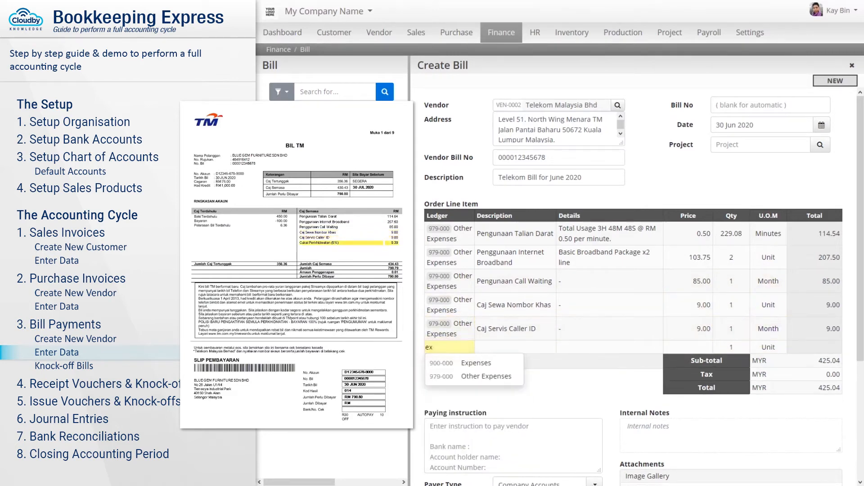
pyautogui.click(474, 377)
pyautogui.write('Cukai Perkhidmatan')
pyautogui.press('Tab')
pyautogui.press('Tab')
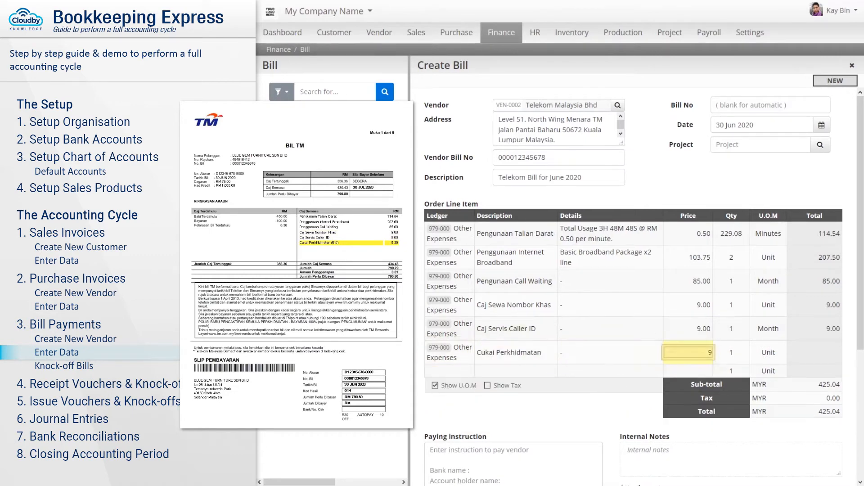
pyautogui.write('9.39')
pyautogui.click(767, 353)
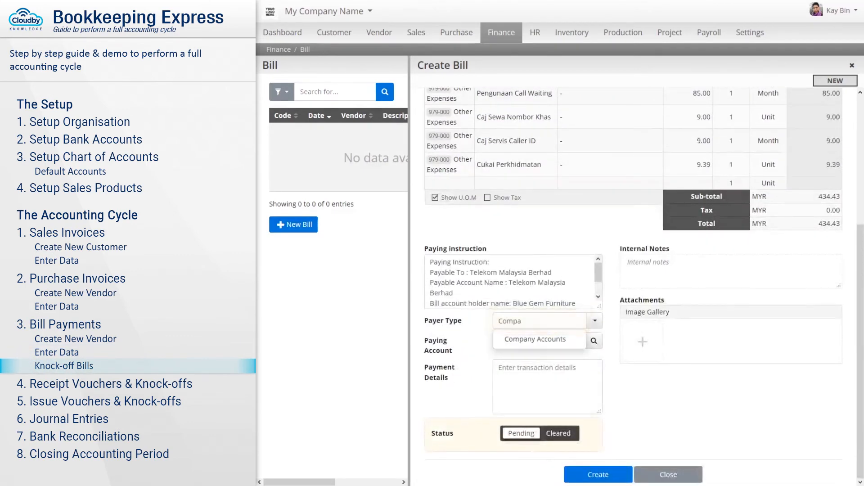
# - Pay the bill from Maybank by cheque, cleared on 5 Jul 2020, and create it
pyautogui.click(545, 341)
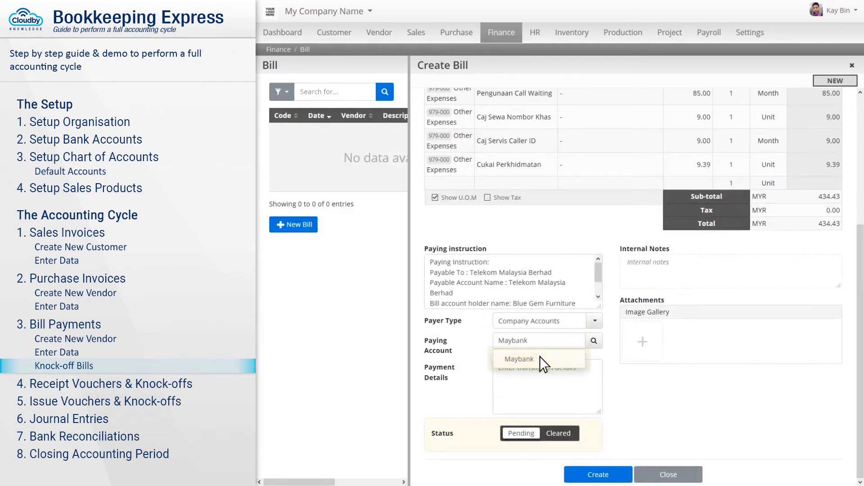
pyautogui.click(539, 359)
pyautogui.click(543, 369)
pyautogui.write('Cheque 999888777-00123456789-123')
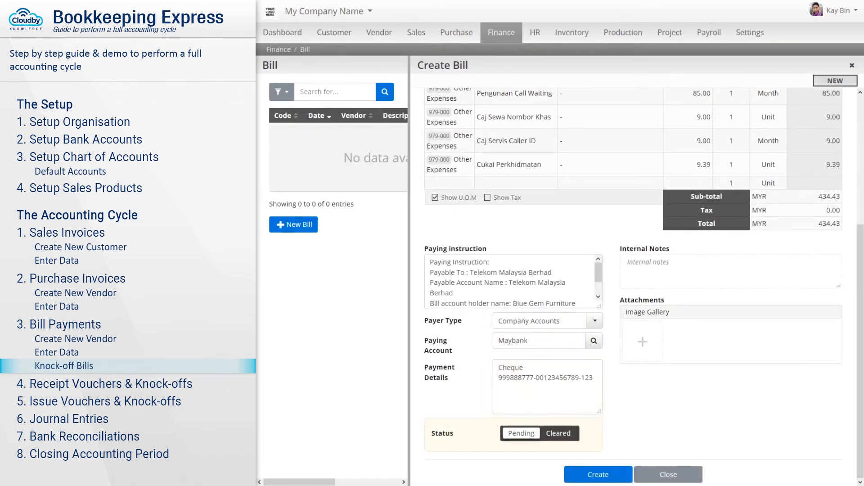
pyautogui.click(558, 434)
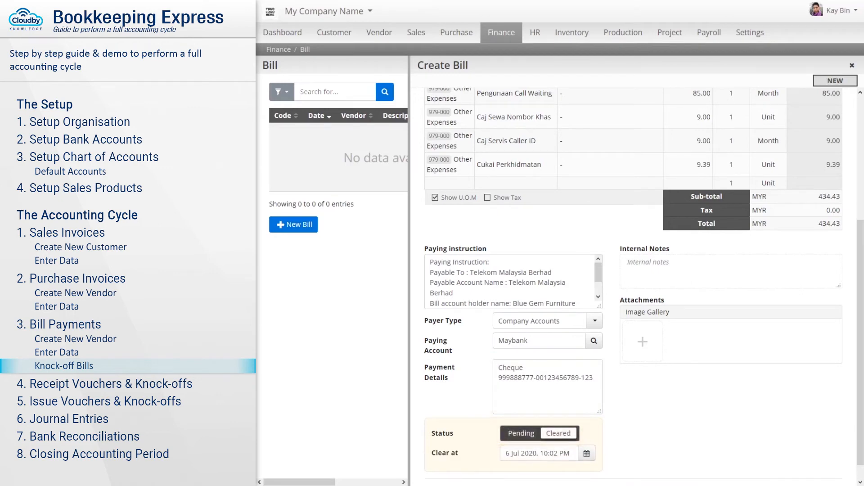
pyautogui.press('Tab')
pyautogui.write('5 jul 2020')
pyautogui.press('Tab')
pyautogui.scroll(-1, 630, 288)
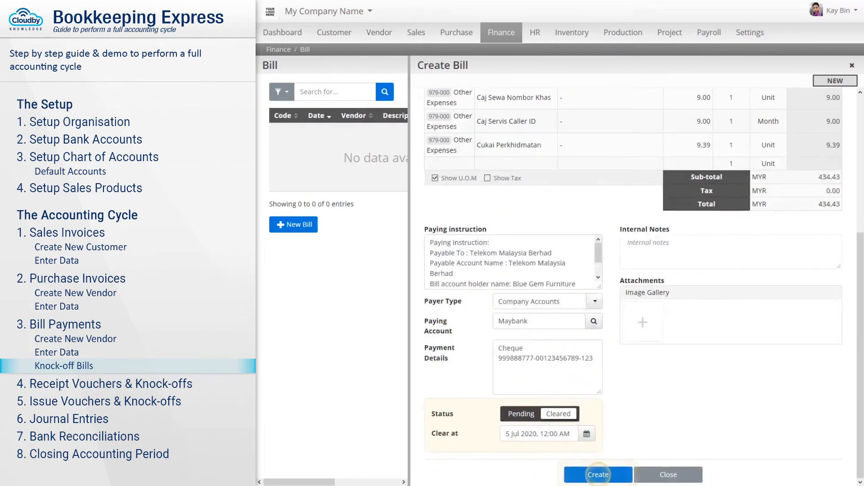
pyautogui.click(589, 472)
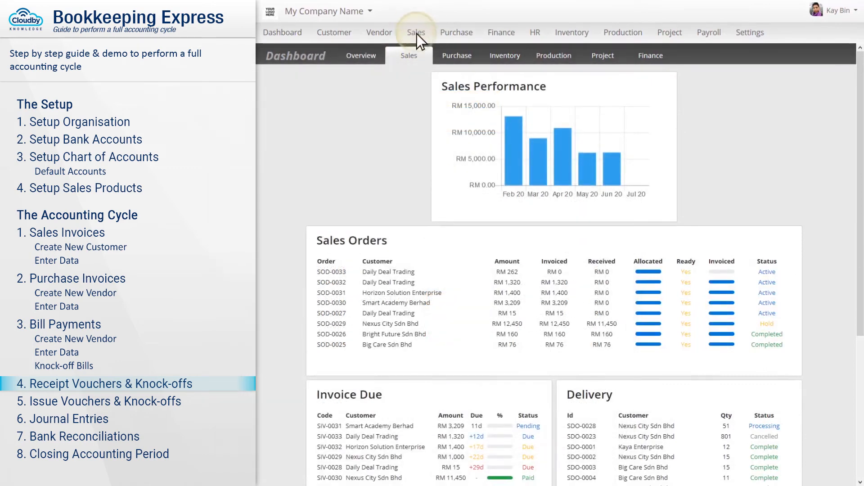
# - Find sales invoice SIV-0033 and receive payment on it, generating a receipt voucher
pyautogui.click(416, 34)
pyautogui.click(438, 100)
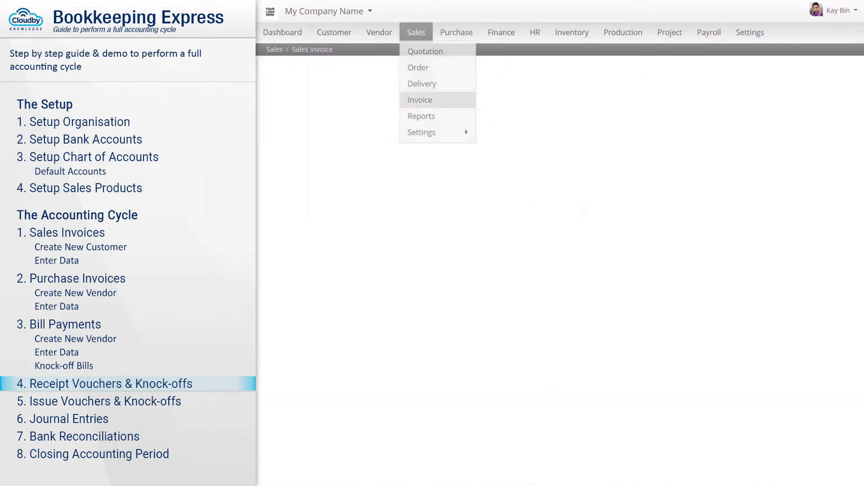
pyautogui.write('SIV-003')
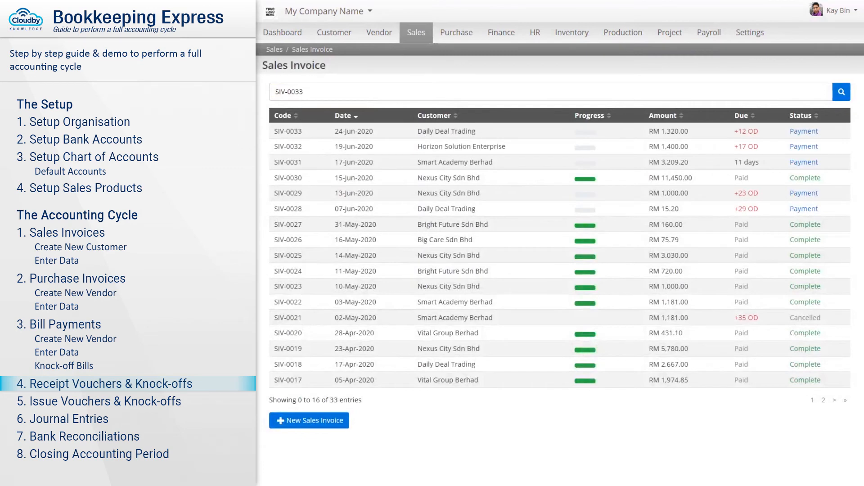
pyautogui.write('3')
pyautogui.click(303, 132)
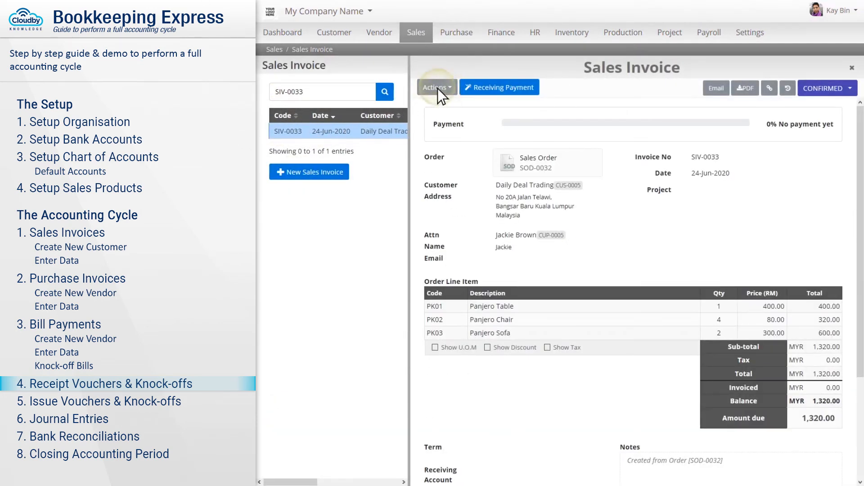
pyautogui.click(438, 88)
pyautogui.click(463, 120)
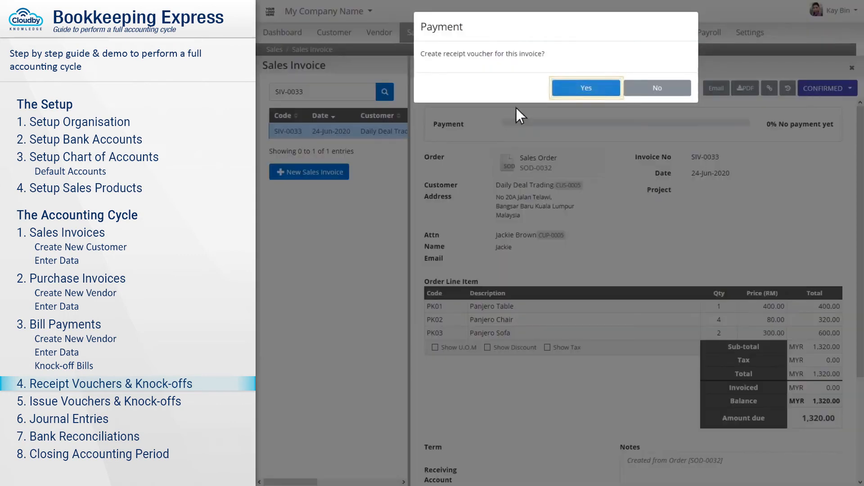
pyautogui.click(587, 89)
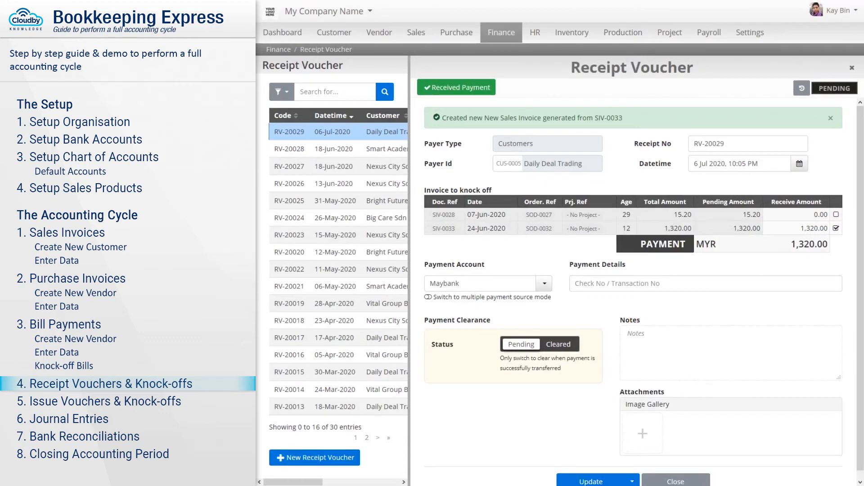
# - Date RV-20029 4 Jul 2020, add SIV-0028, enter the cheque number and mark it Cleared
pyautogui.click(739, 164)
pyautogui.write('4/7/20')
pyautogui.press('Tab')
pyautogui.click(836, 215)
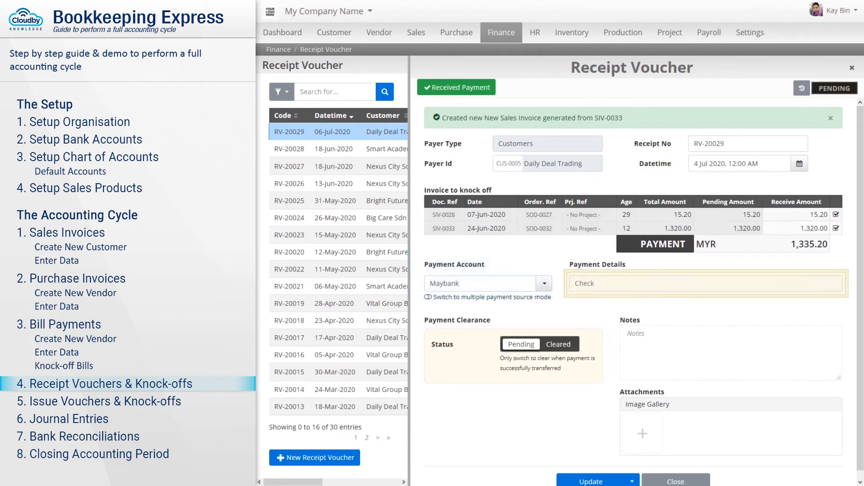
pyautogui.write('Check No 57754572')
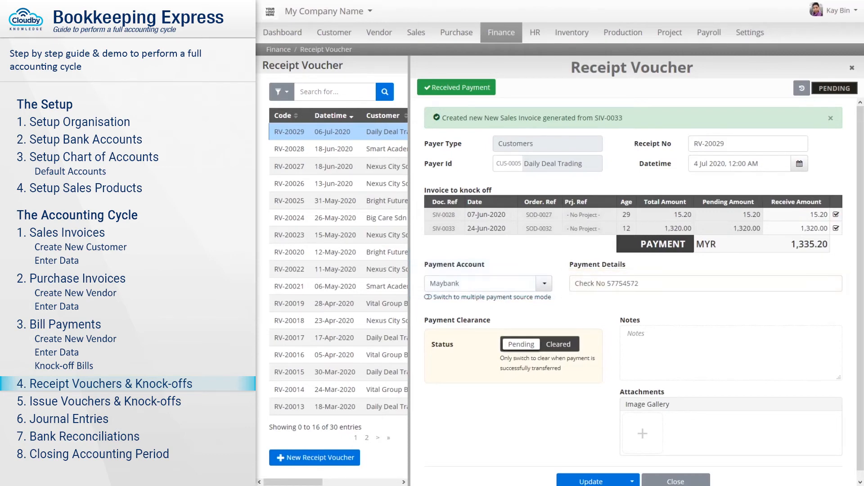
pyautogui.click(558, 344)
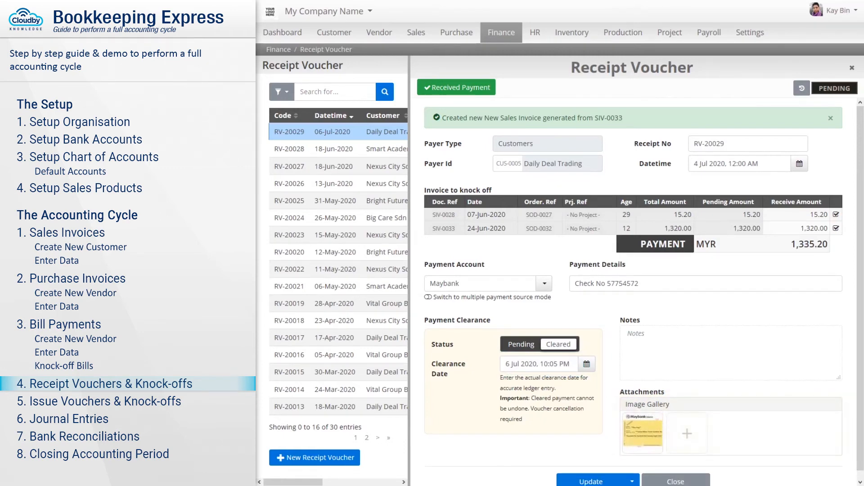
# - Update receipt voucher RV-20029 so it is saved as Received
pyautogui.click(591, 477)
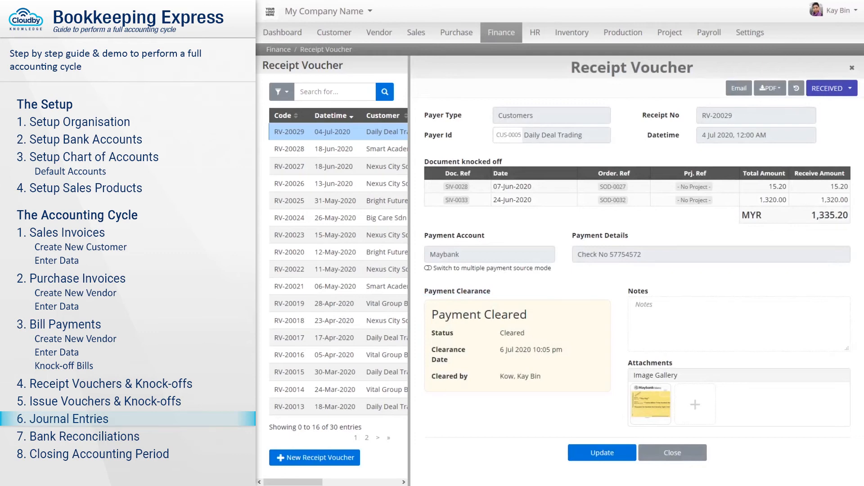
# - Start a new journal entry dated 4 Jul 2020 described 'Bank Interest Paid'
pyautogui.click(501, 34)
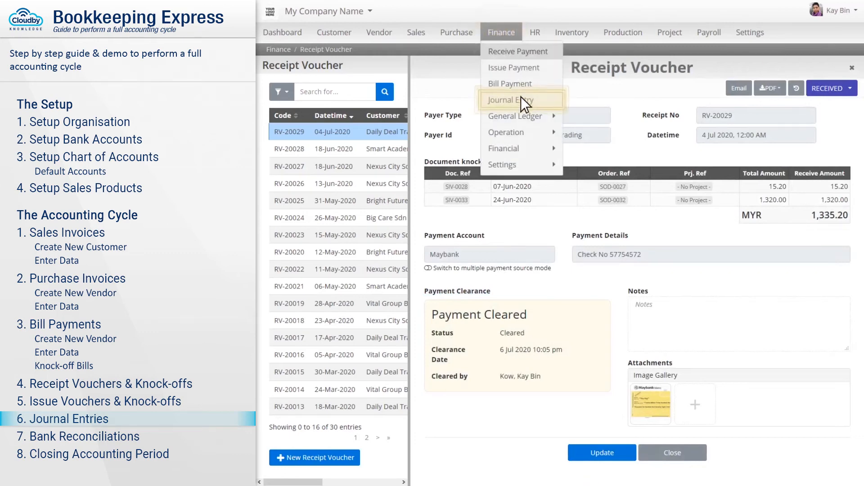
pyautogui.click(518, 100)
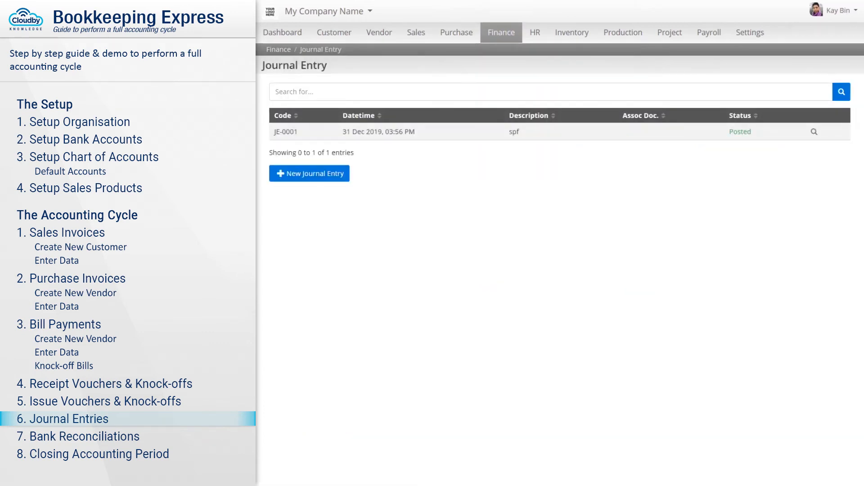
pyautogui.click(310, 175)
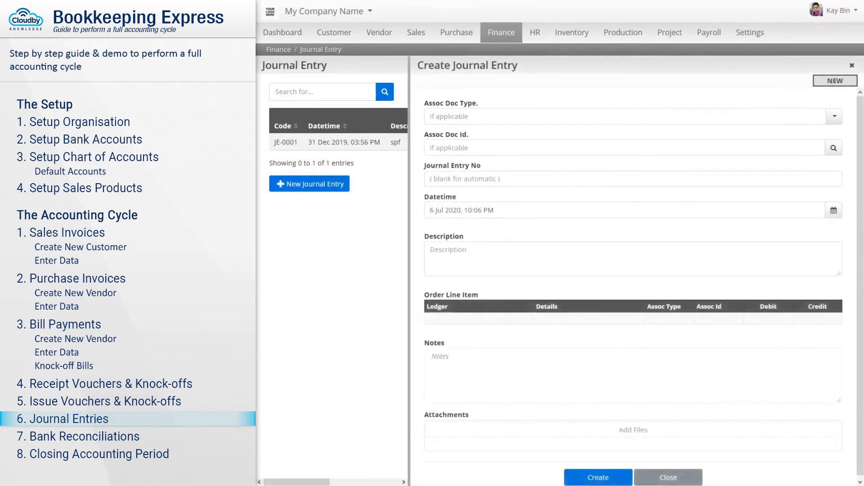
pyautogui.click(475, 158)
pyautogui.write('4/7')
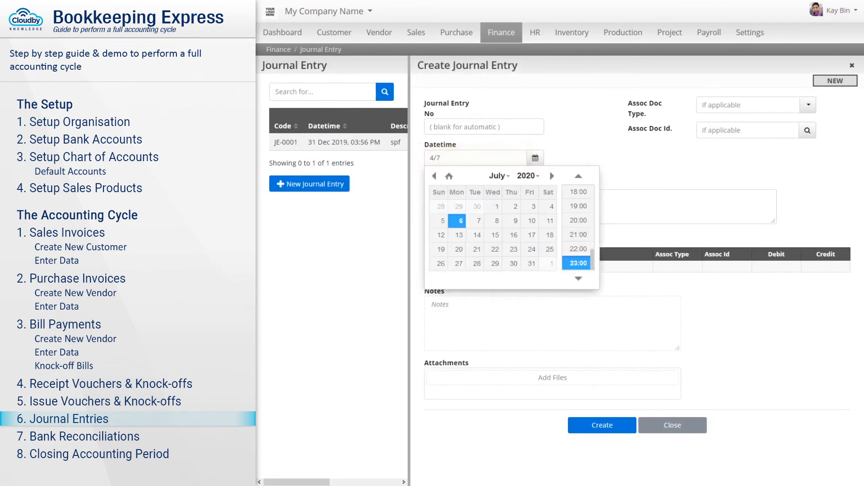
pyautogui.write('/2020')
pyautogui.press('Return')
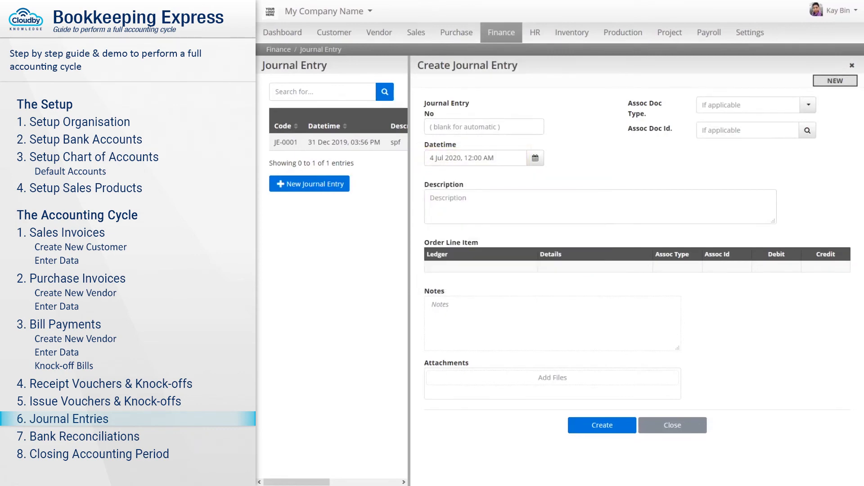
pyautogui.click(601, 207)
pyautogui.write('Bank Interest Paid')
# - Debit Maybank 45.39 with the detail 'Interest rate of 1.5% pa'
pyautogui.click(482, 266)
pyautogui.write('maybank')
pyautogui.click(512, 282)
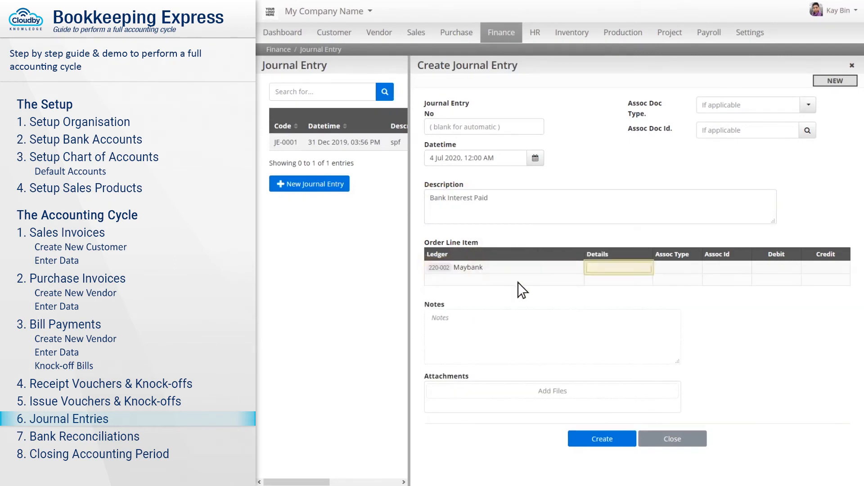
pyautogui.click(619, 268)
pyautogui.write('Interest rate of 1.5% pa')
pyautogui.press('Tab')
pyautogui.click(776, 268)
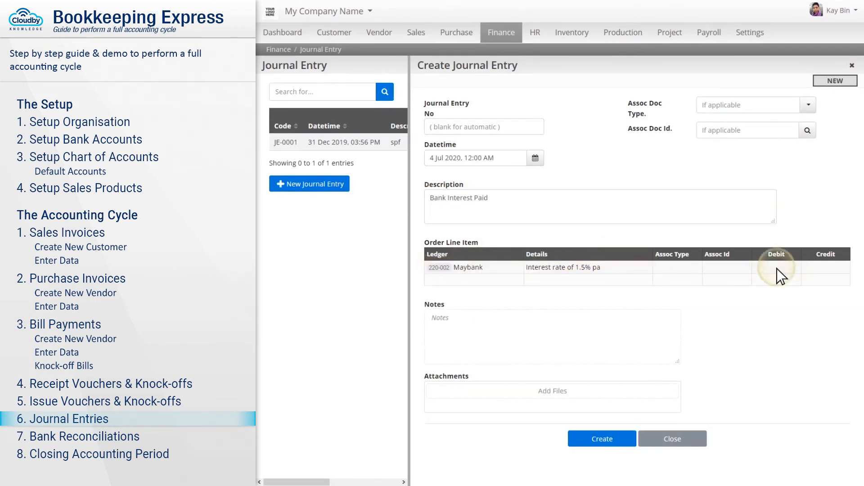
pyautogui.write('45.39')
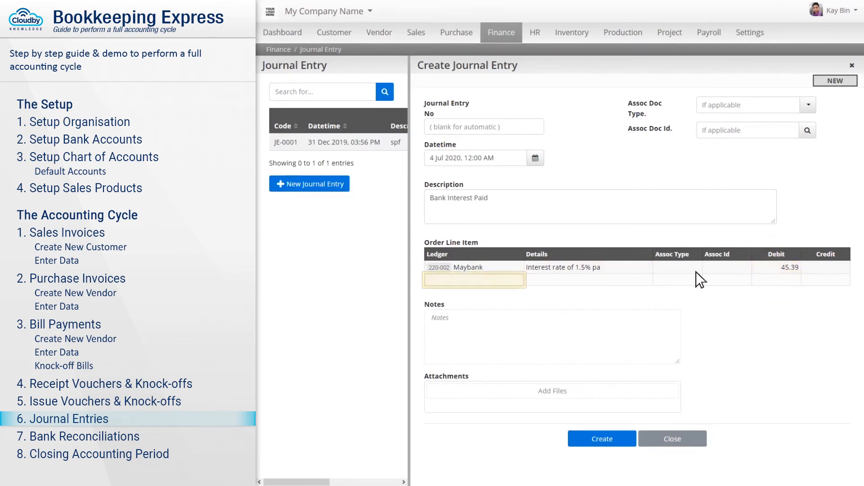
# - Credit Other Income 45.39 on the second journal line
pyautogui.click(475, 281)
pyautogui.write('other')
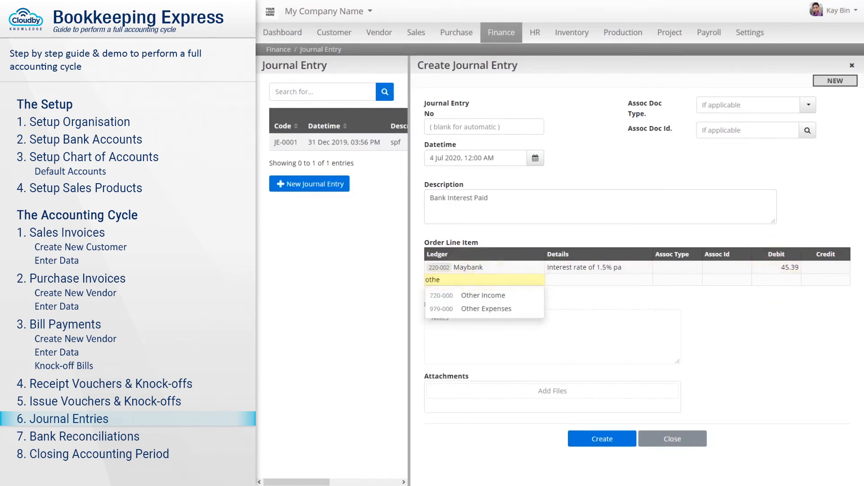
pyautogui.click(484, 296)
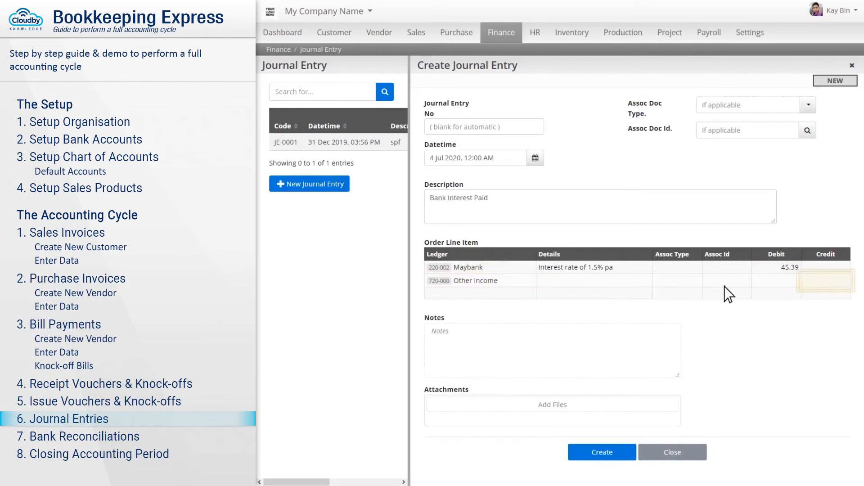
pyautogui.click(825, 281)
pyautogui.write('45.39')
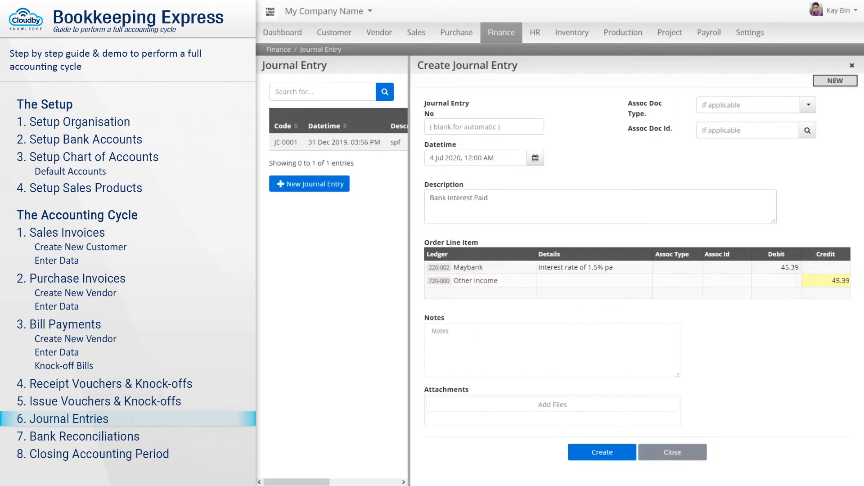
pyautogui.press('Return')
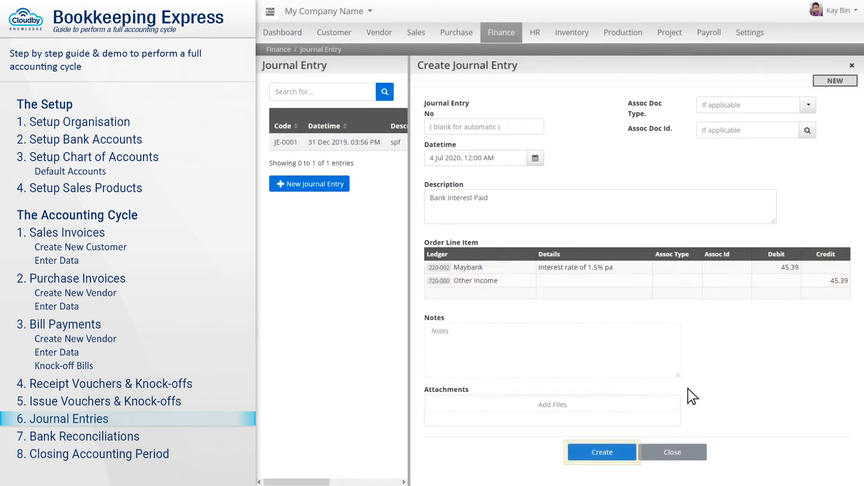
# - Create journal entry JE-20001 and change its status from Draft to Posted
pyautogui.click(602, 452)
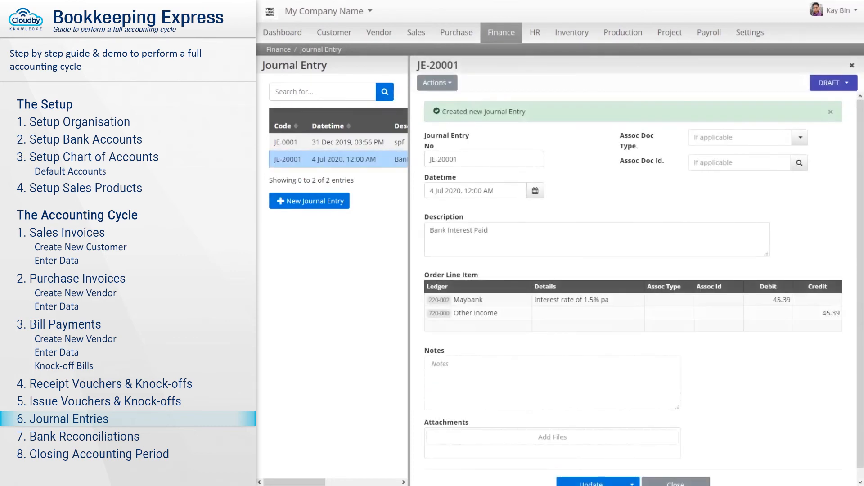
pyautogui.click(833, 84)
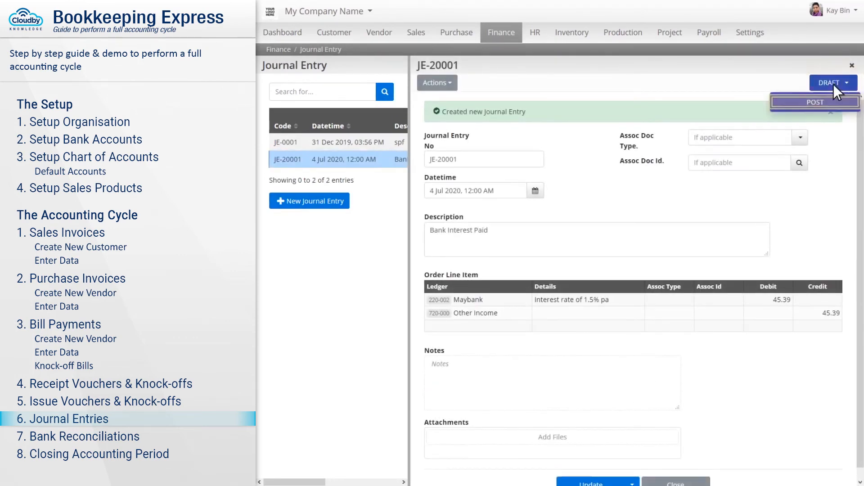
pyautogui.click(815, 102)
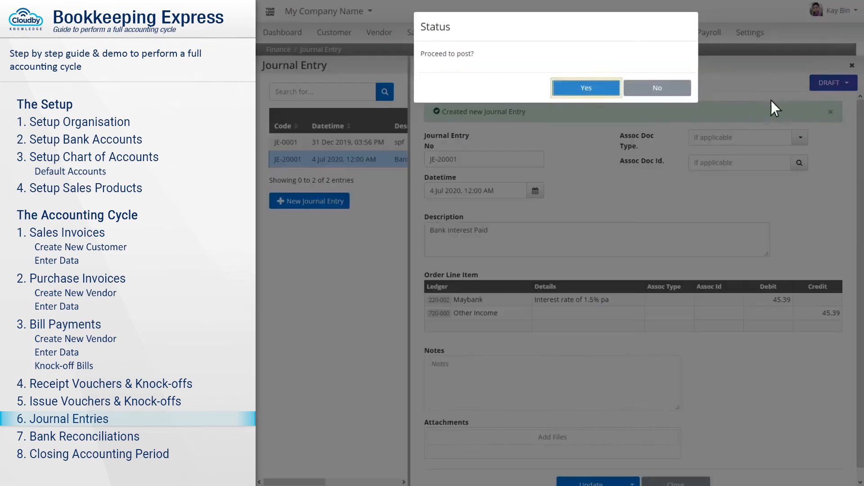
pyautogui.click(586, 89)
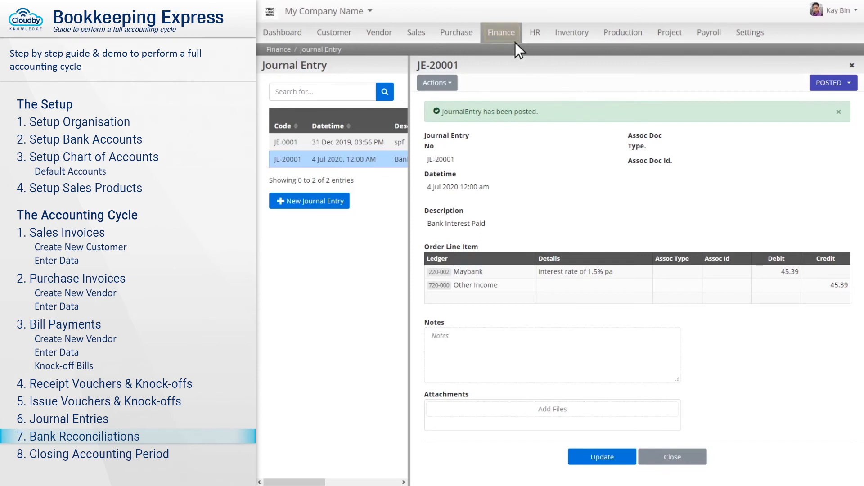
# - Start a new bank reconciliation for the Maybank account
pyautogui.click(502, 33)
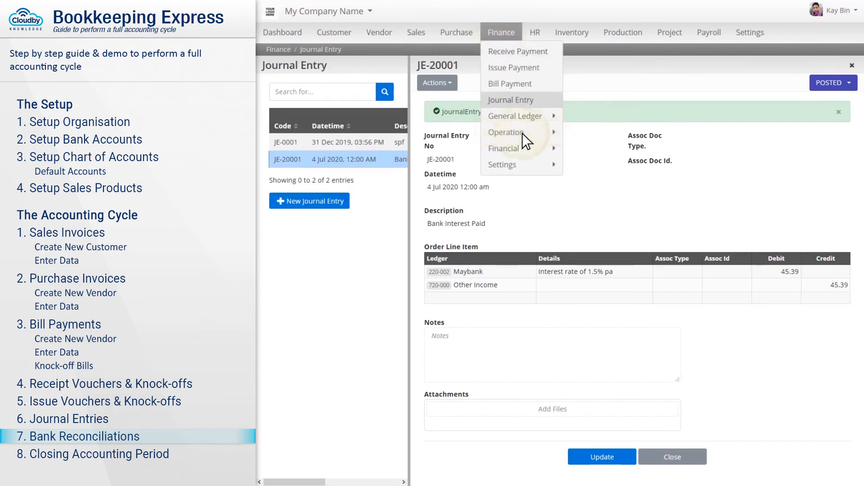
pyautogui.moveTo(522, 133)
pyautogui.click(598, 133)
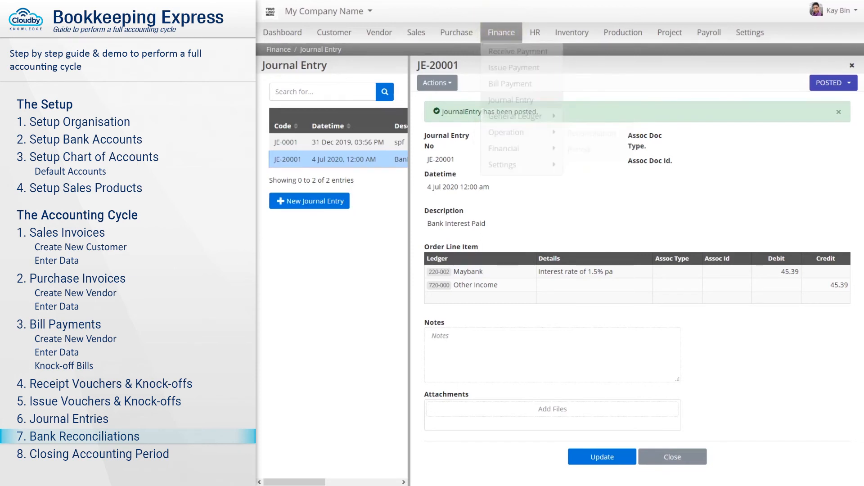
pyautogui.click(311, 225)
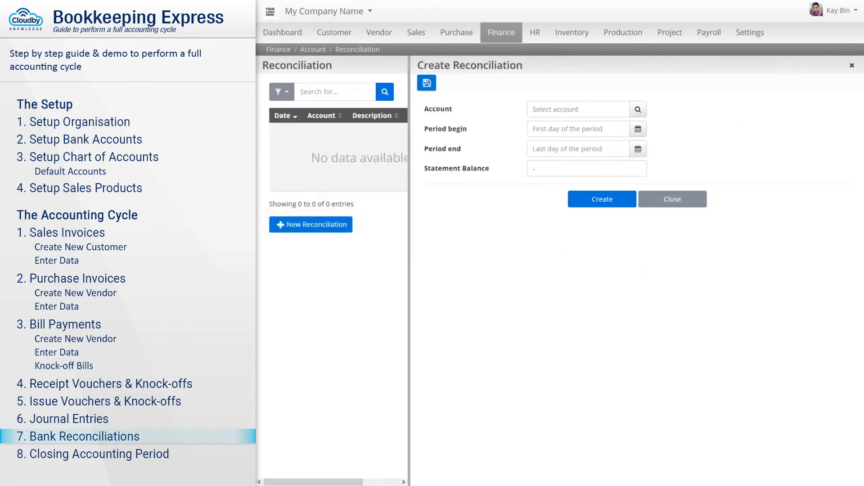
pyautogui.click(577, 109)
pyautogui.write('maybank')
pyautogui.click(579, 129)
# - Set the period 1/7/2020 to 31/7/2020 and statement balance 156516.63
pyautogui.press('Tab')
pyautogui.write('1/7/2020')
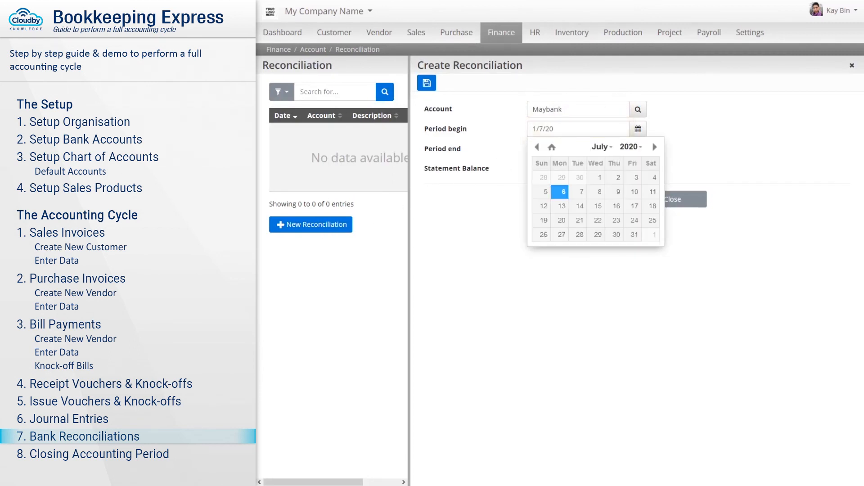
pyautogui.press('Return')
pyautogui.press('Tab')
pyautogui.write('31/7/2020')
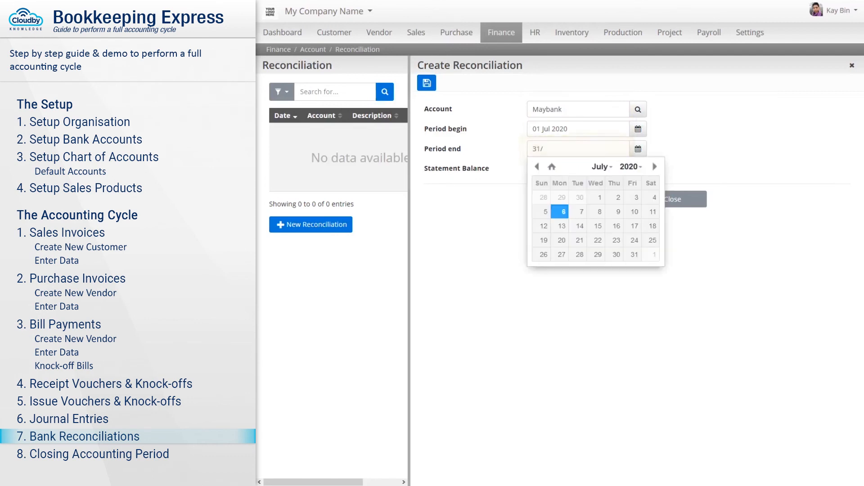
pyautogui.press('Return')
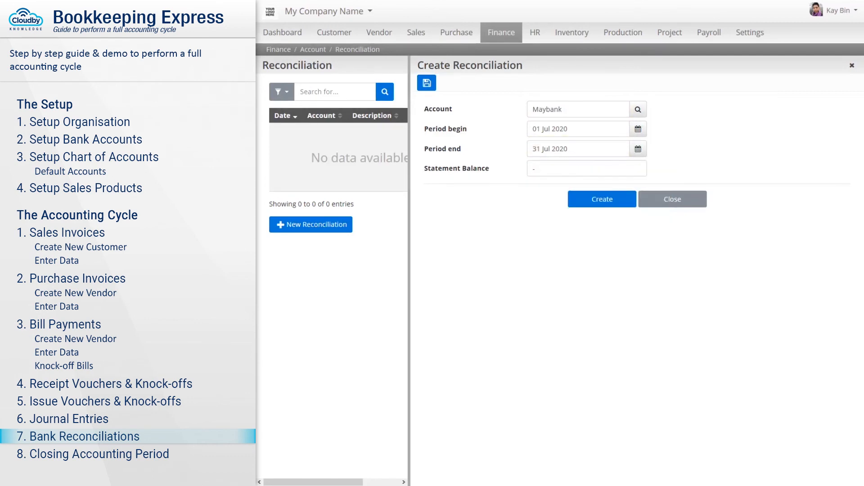
pyautogui.press('Tab')
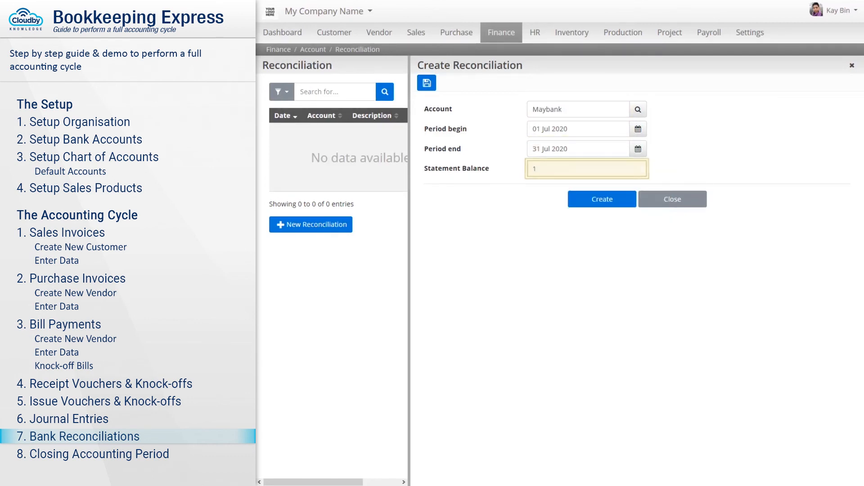
pyautogui.write('156516.63')
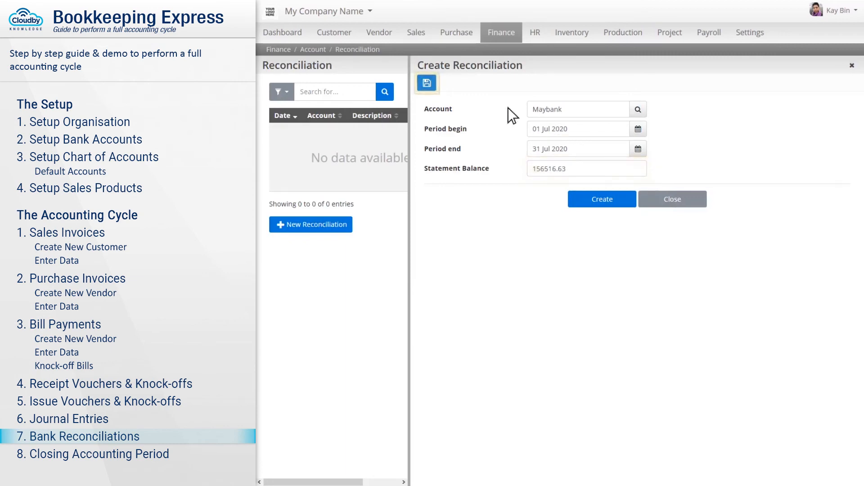
# - Save the reconciliation and tick the RV-19001 and January–April ledger items as reconciled
pyautogui.click(426, 83)
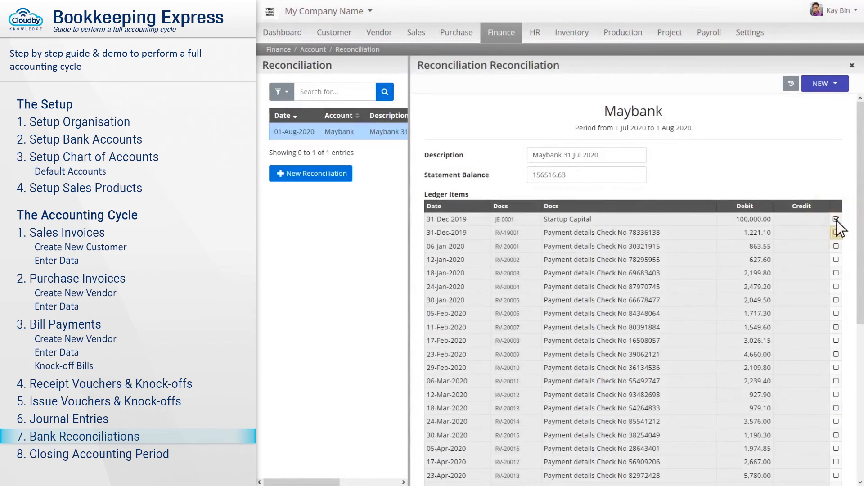
pyautogui.click(836, 233)
pyautogui.click(836, 273)
pyautogui.click(836, 287)
pyautogui.click(835, 301)
pyautogui.click(835, 314)
pyautogui.click(836, 327)
pyautogui.click(835, 341)
pyautogui.click(835, 354)
pyautogui.click(836, 367)
# - Tick the remaining May–July ledger items so the difference reaches 0.00
pyautogui.scroll(-4, 836, 466)
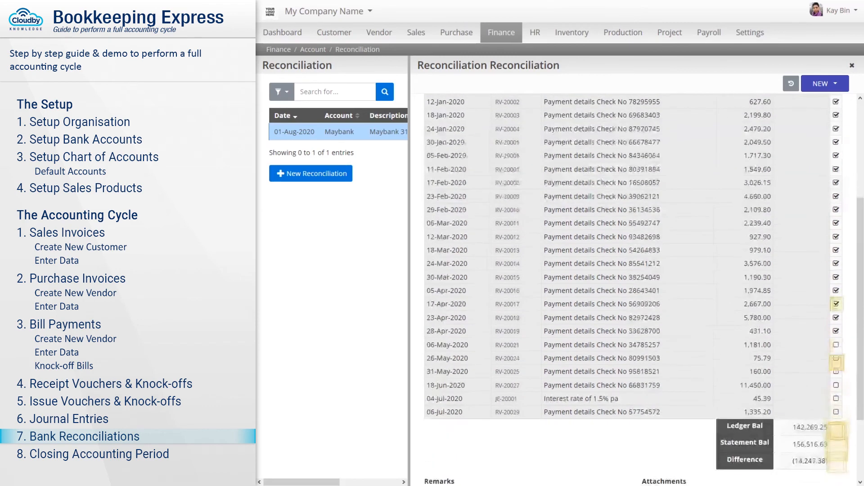
pyautogui.click(835, 345)
pyautogui.click(836, 358)
pyautogui.click(836, 371)
pyautogui.click(836, 385)
pyautogui.click(835, 398)
pyautogui.click(836, 412)
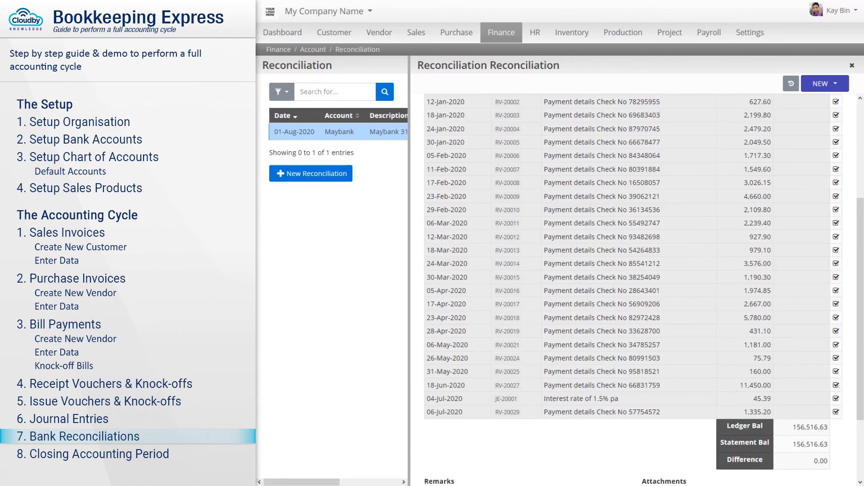
# - Add the remark 'Explanatory remarks here, this remarks will appear in reconcile report.'
pyautogui.scroll(-2, 633, 288)
pyautogui.click(525, 407)
pyautogui.write('Explanatory remarks here, this remarks will appear in reconcile report.')
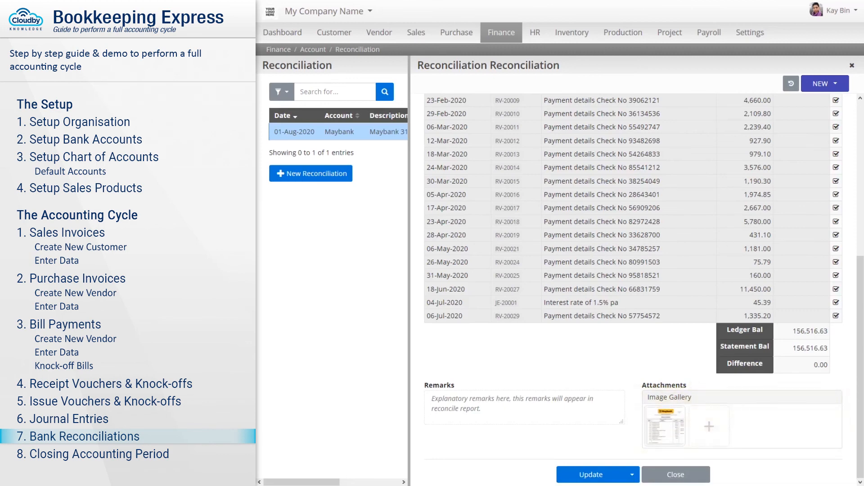
# - Update the Maybank reconciliation, change its status from NEW to COMPLETE, and export it as PDF
pyautogui.click(591, 474)
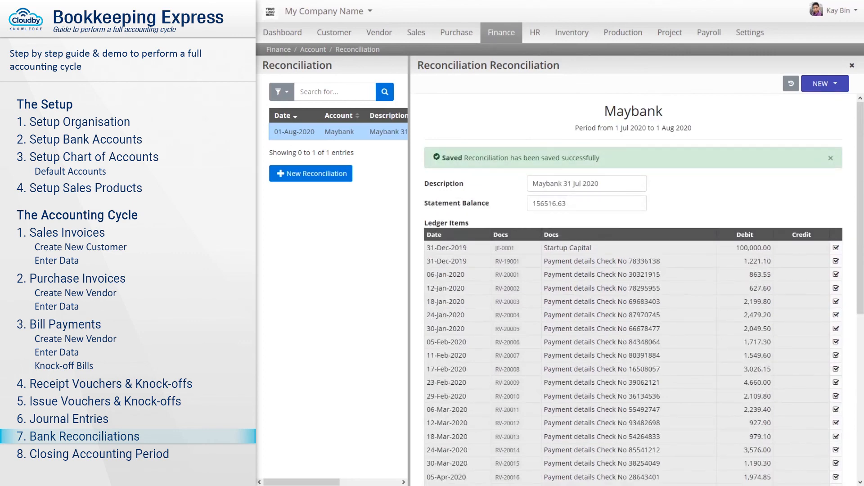
pyautogui.click(825, 84)
pyautogui.click(816, 103)
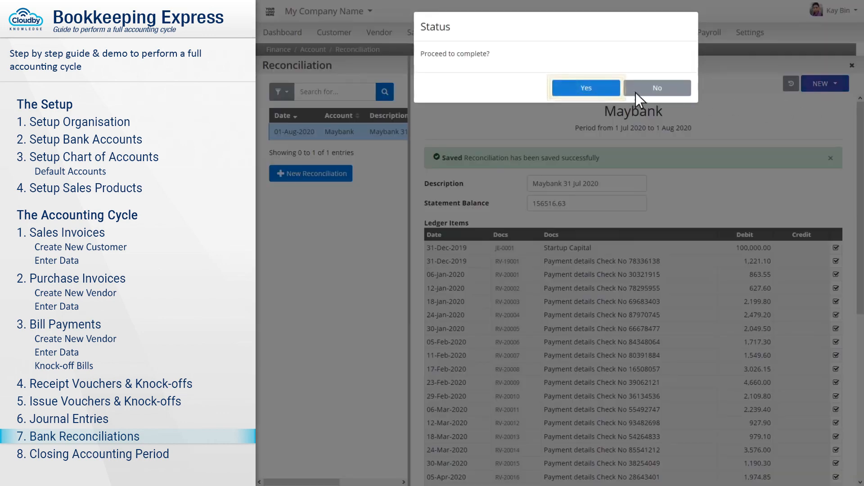
pyautogui.click(587, 89)
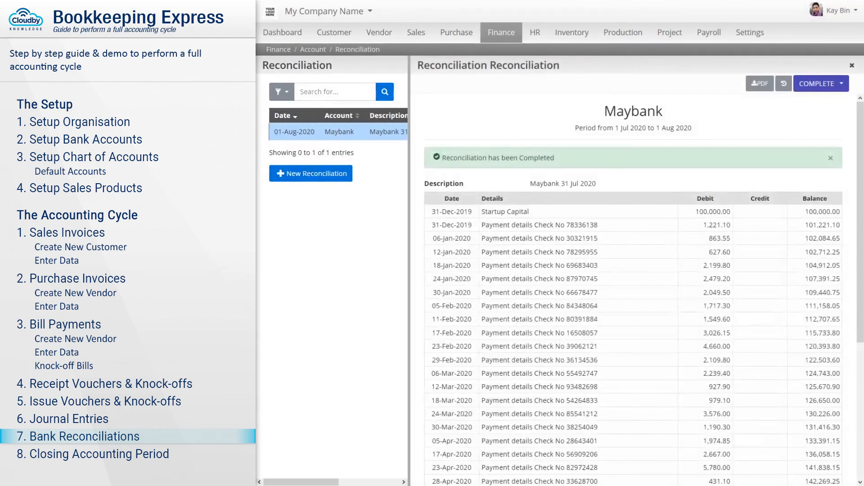
pyautogui.click(759, 83)
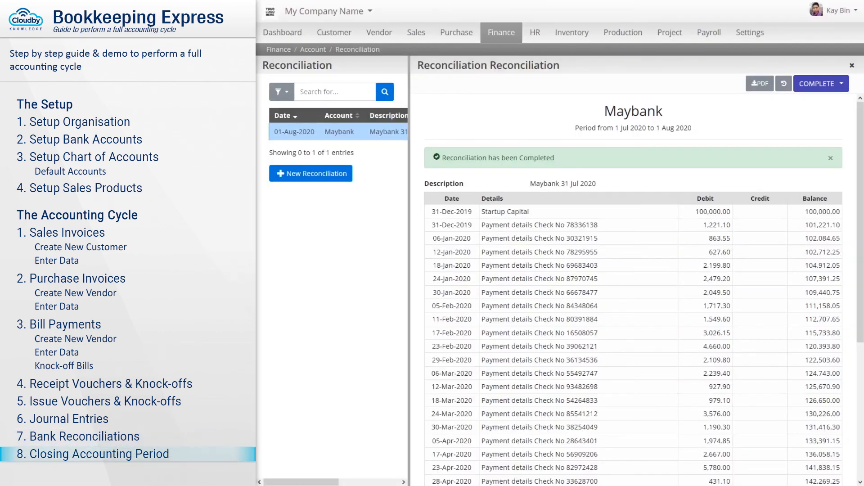
# - Under Finance > Operation > Period, save a new closing period from 1/7/20 to 31/7/20
pyautogui.click(501, 34)
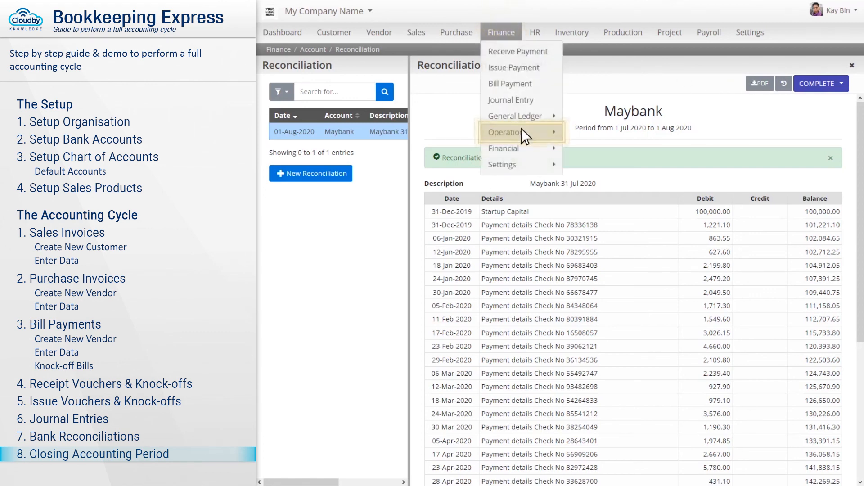
pyautogui.moveTo(538, 137)
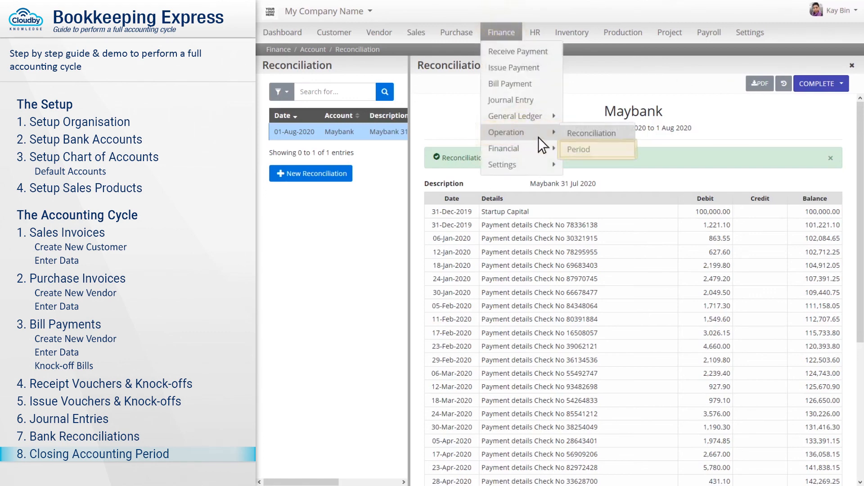
pyautogui.click(598, 150)
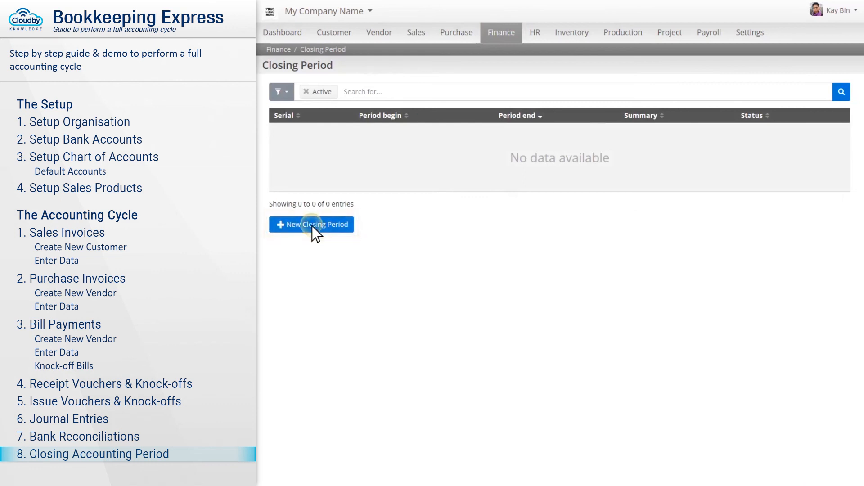
pyautogui.click(312, 225)
pyautogui.write('1/7/20')
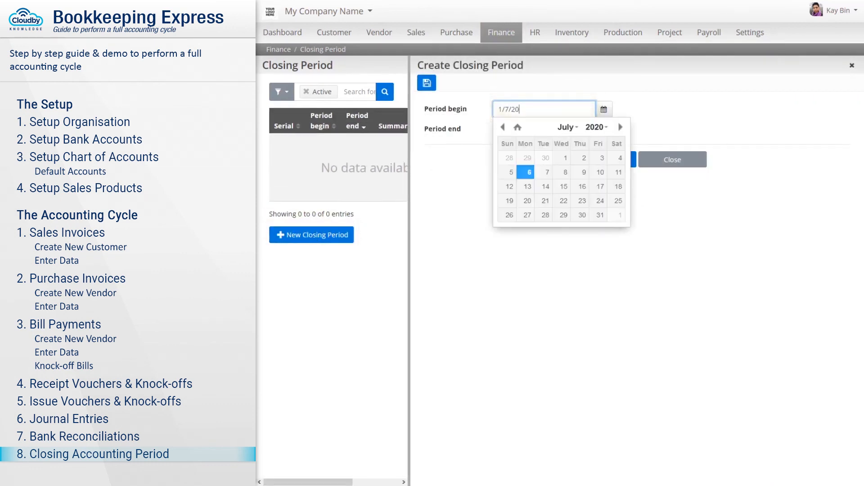
pyautogui.press('Tab')
pyautogui.write('31/7/20')
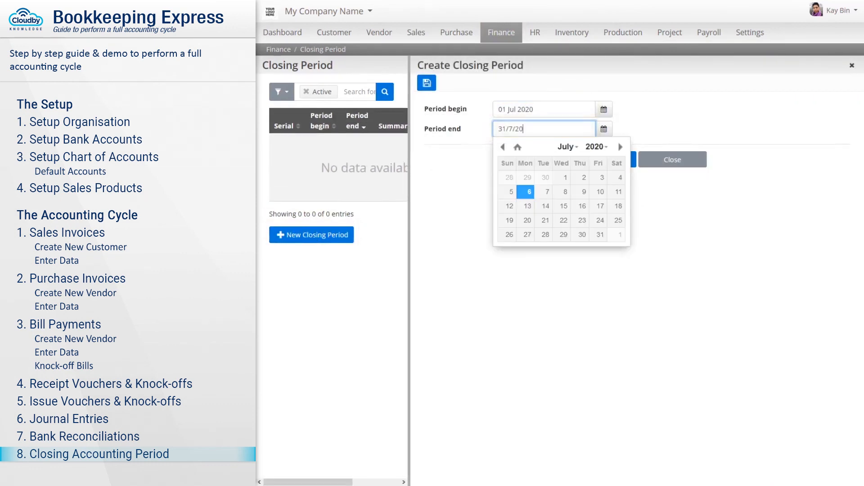
pyautogui.press('Tab')
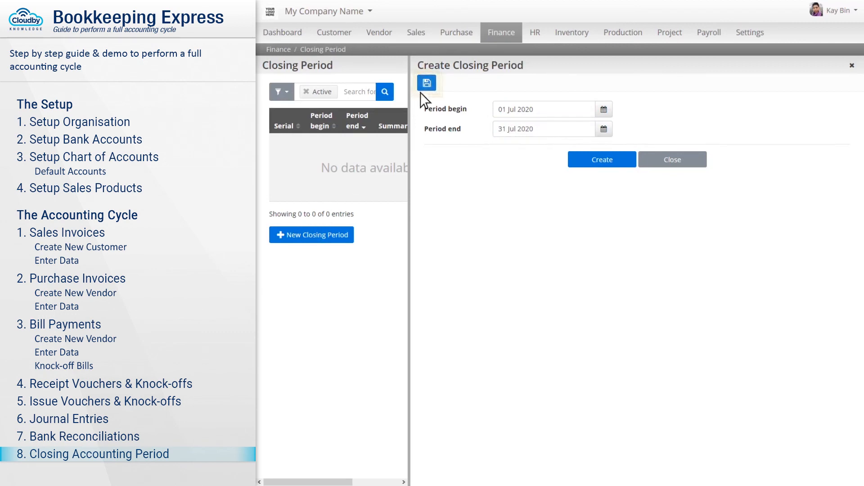
pyautogui.click(427, 83)
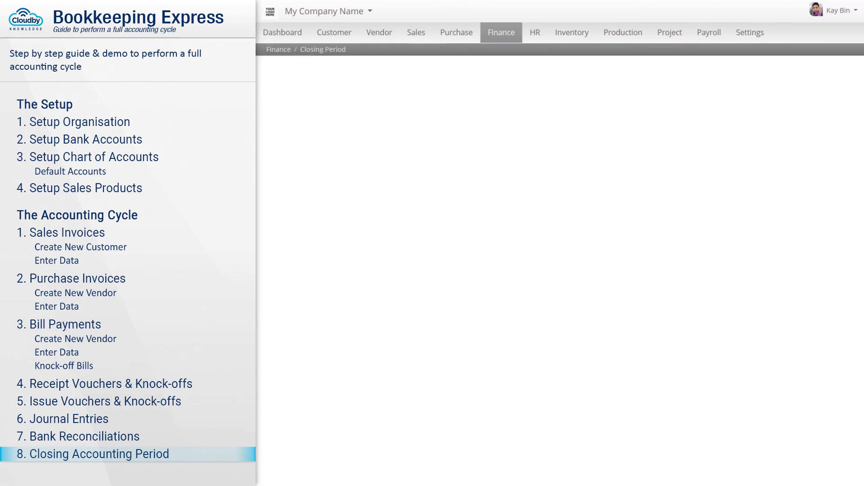
# - Review the July 2020 period checklist, then change its status to CLOSE PERIOD and confirm
pyautogui.scroll(-1, 633, 291)
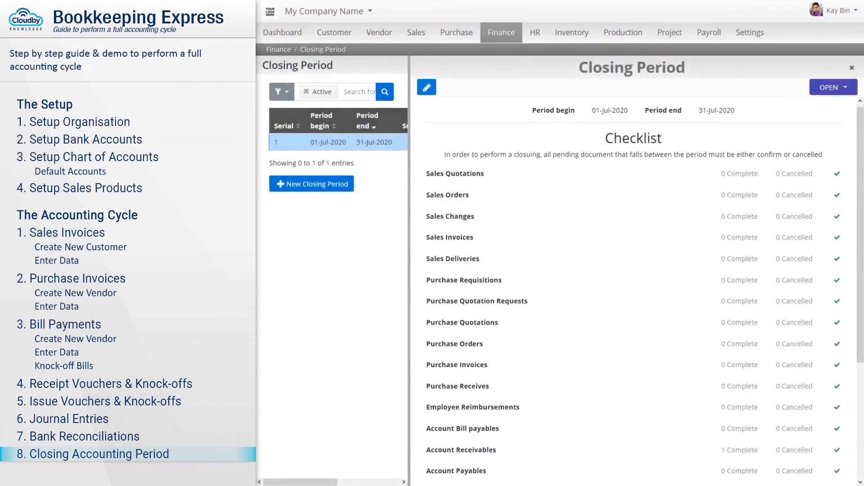
pyautogui.scroll(-2, 634, 290)
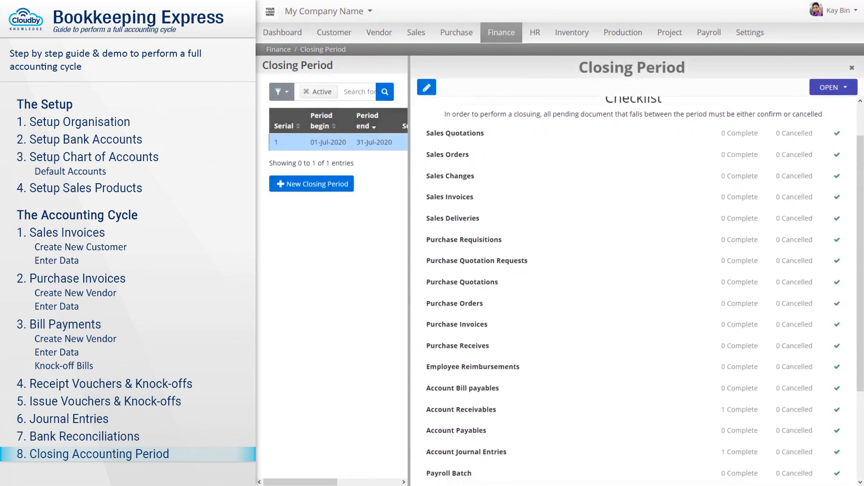
pyautogui.scroll(-2, 634, 290)
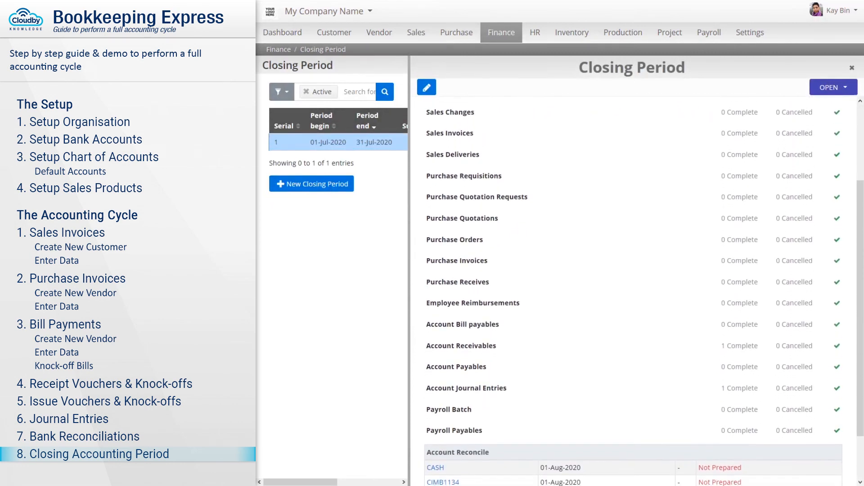
pyautogui.scroll(-1, 634, 290)
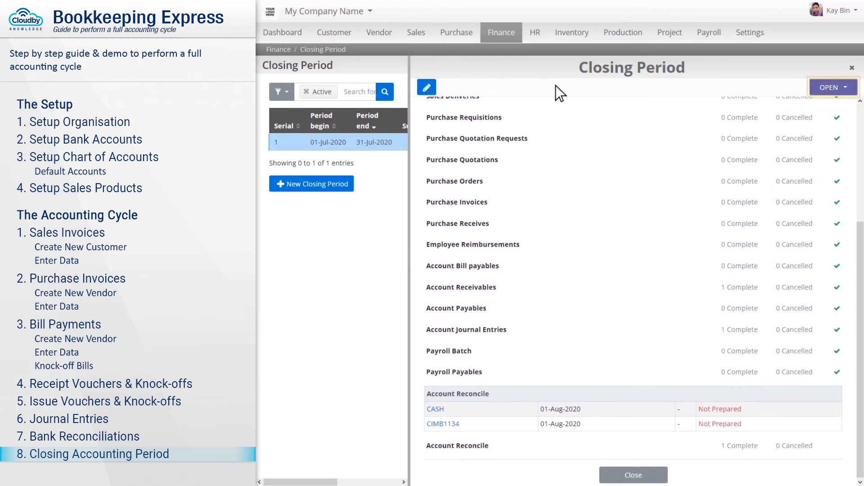
pyautogui.click(833, 88)
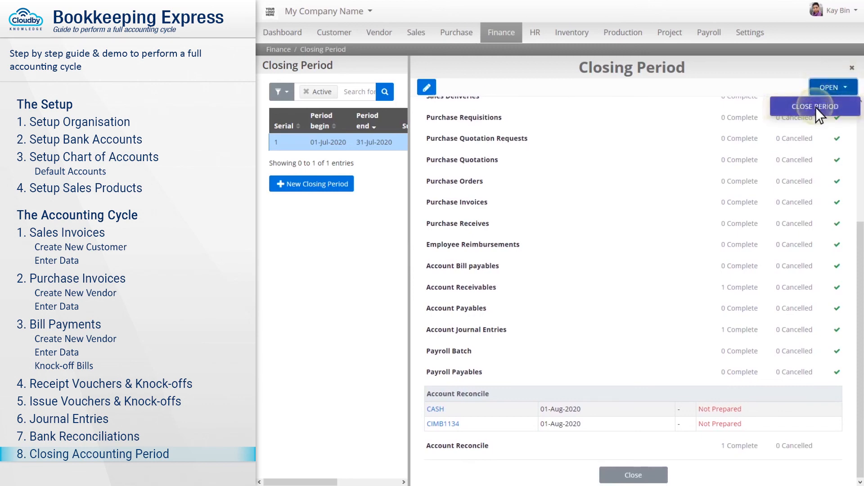
pyautogui.click(815, 107)
pyautogui.click(587, 89)
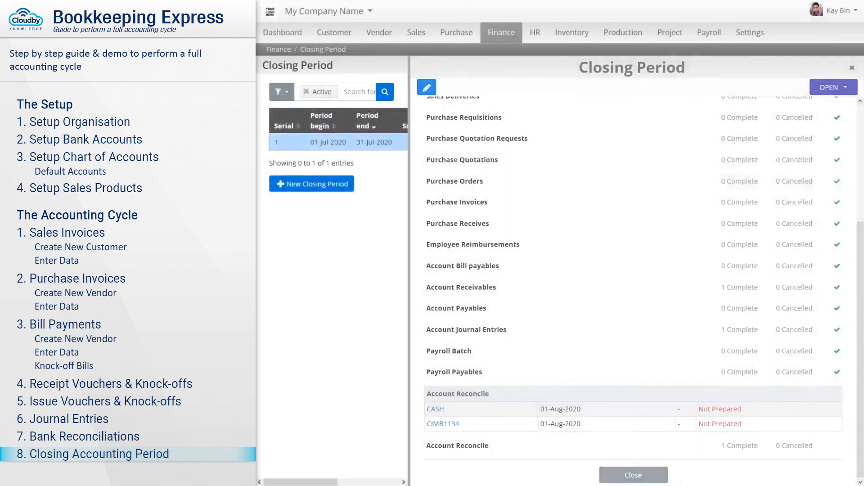